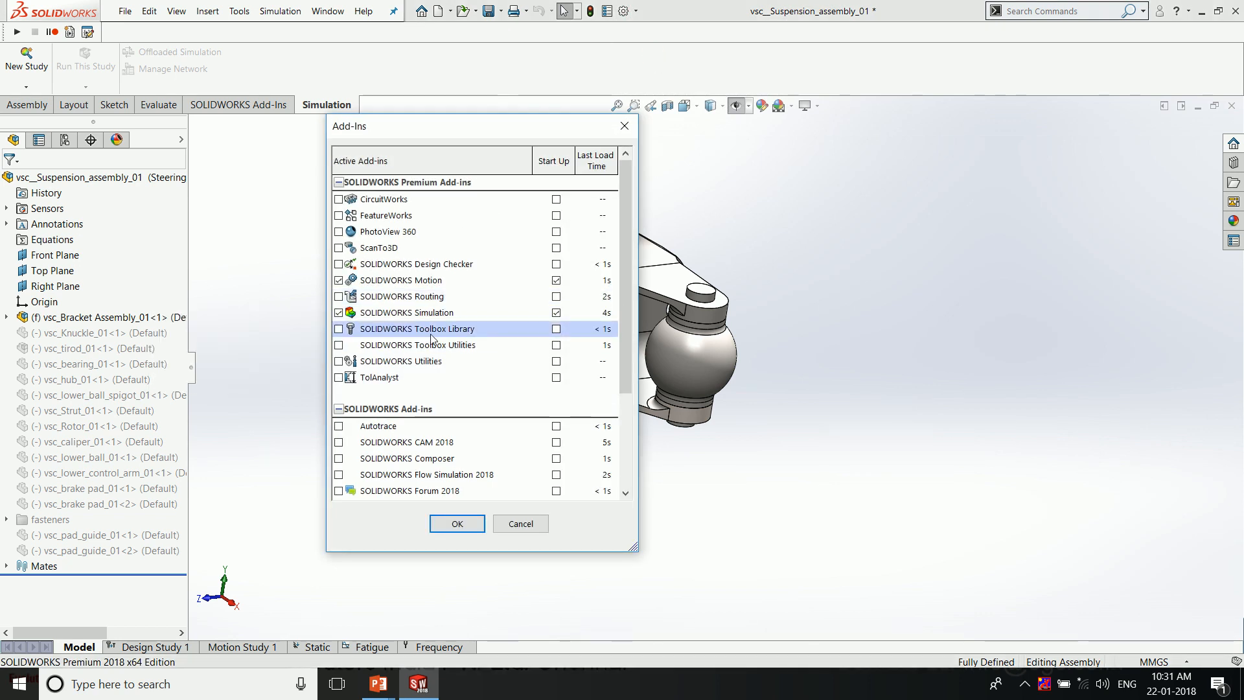
Step: Look through the list of available add-ins down to the Flow Simulation entry and close it without changes
{"action": "left_click_drag", "start_coordinate": [631, 301], "coordinate": [621, 362]}
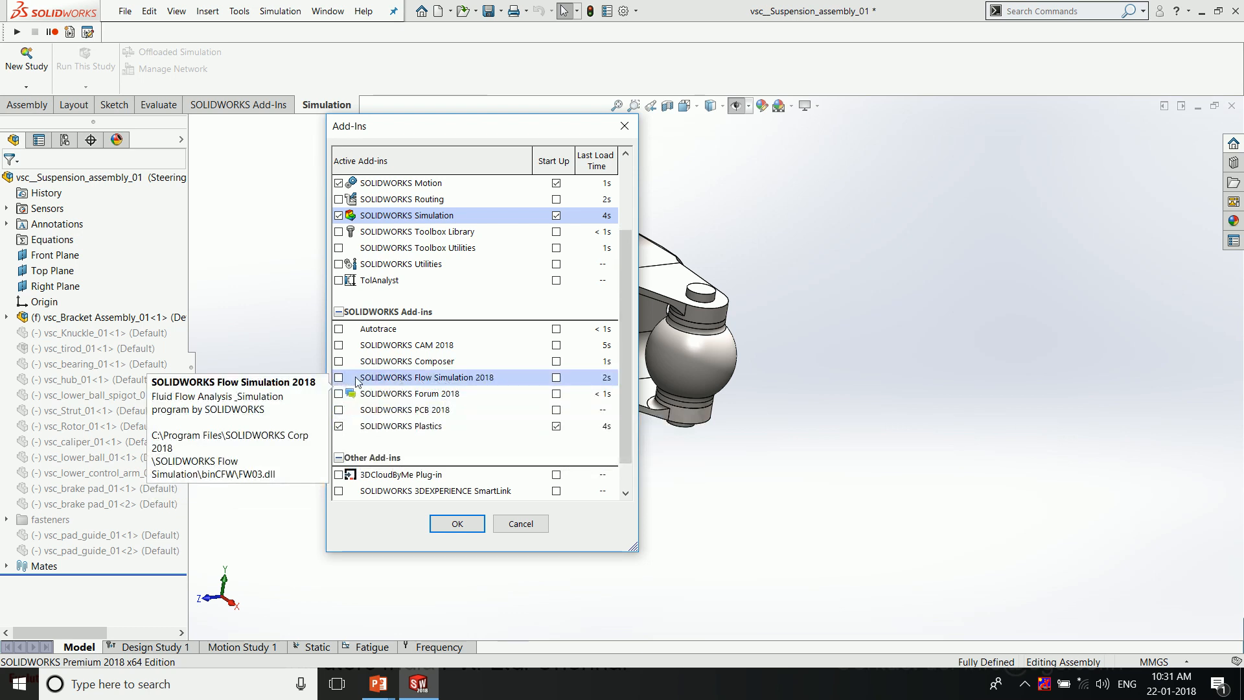
{"action": "left_click", "coordinate": [525, 522]}
{"action": "left_click", "coordinate": [343, 300]}
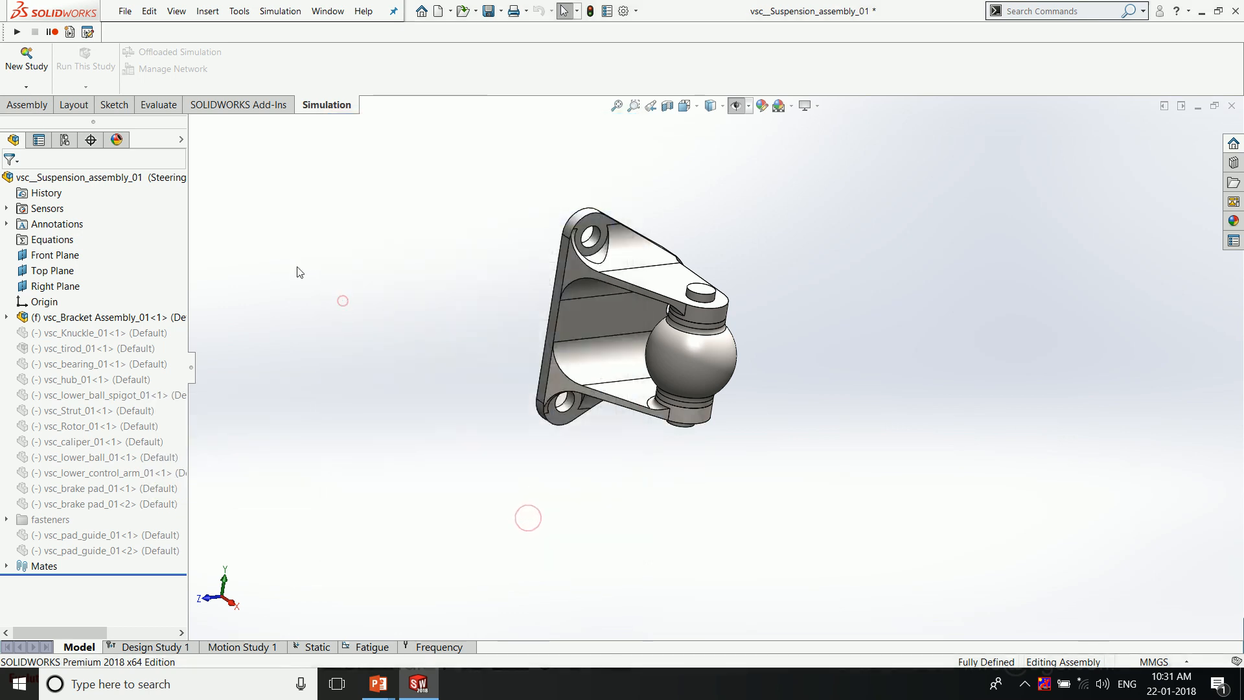
{"action": "left_click", "coordinate": [353, 446]}
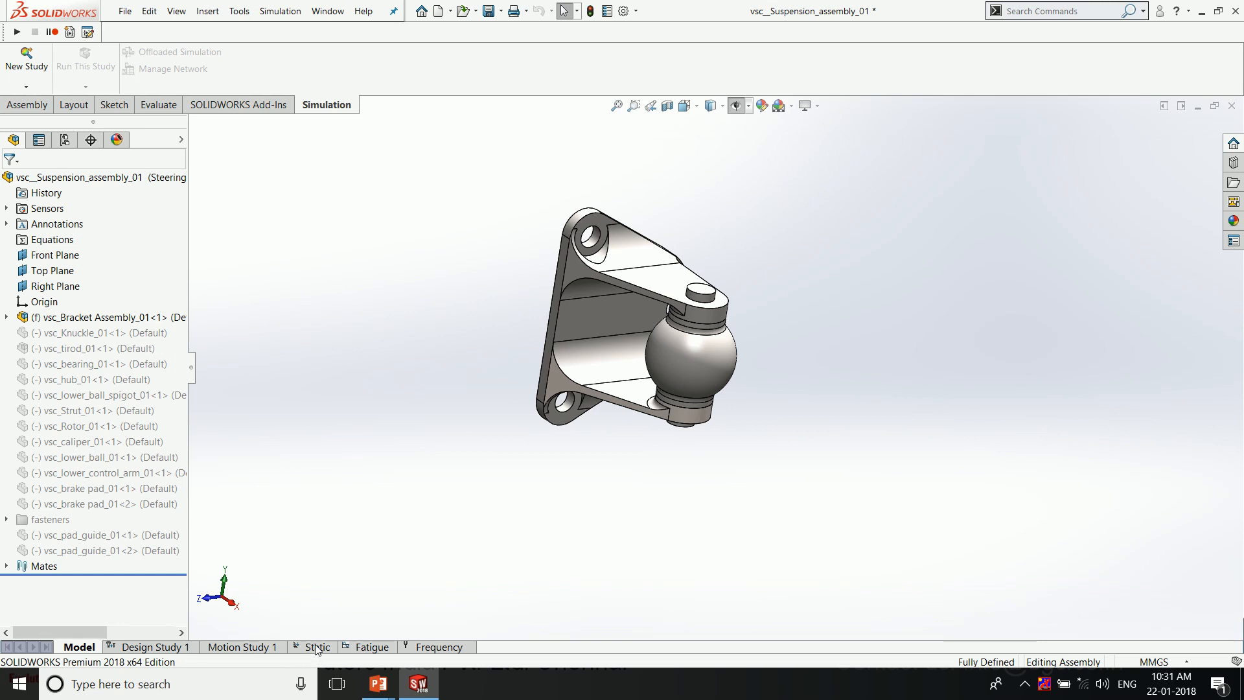
Step: Open the Static study and inspect the steering bracket's flat mounting plate with its three holes
{"action": "left_click", "coordinate": [317, 646]}
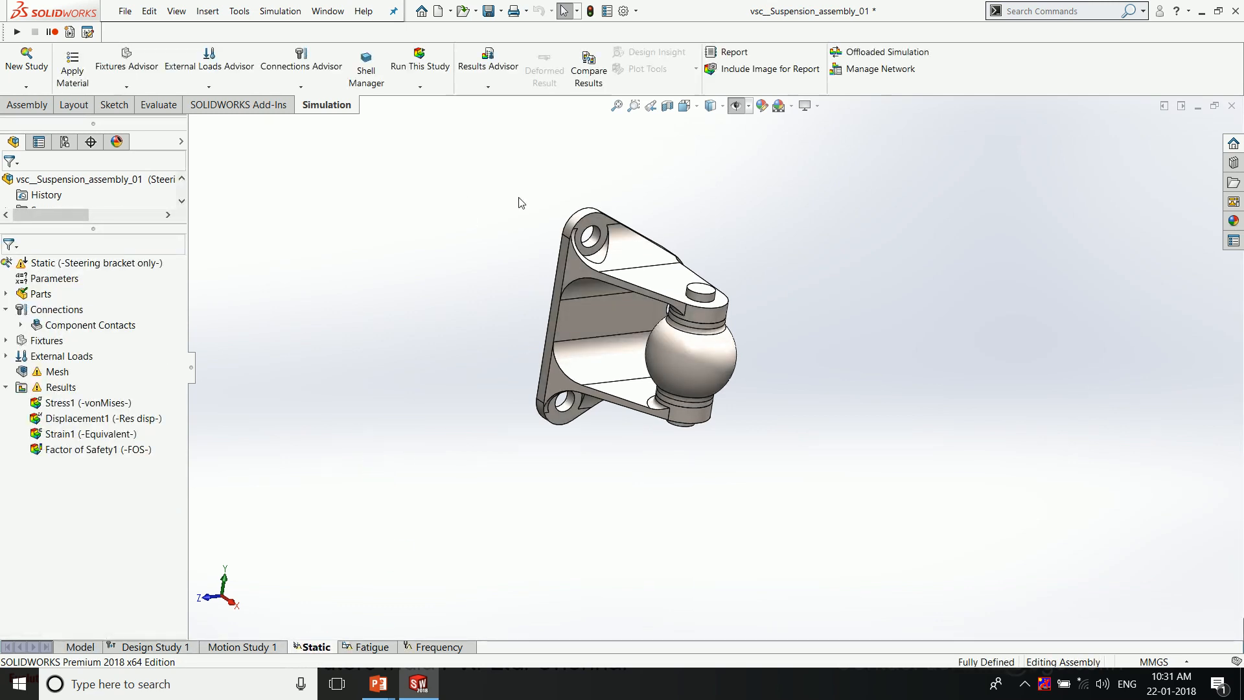
{"action": "middle_click_drag", "start_coordinate": [466, 250], "coordinate": [533, 333]}
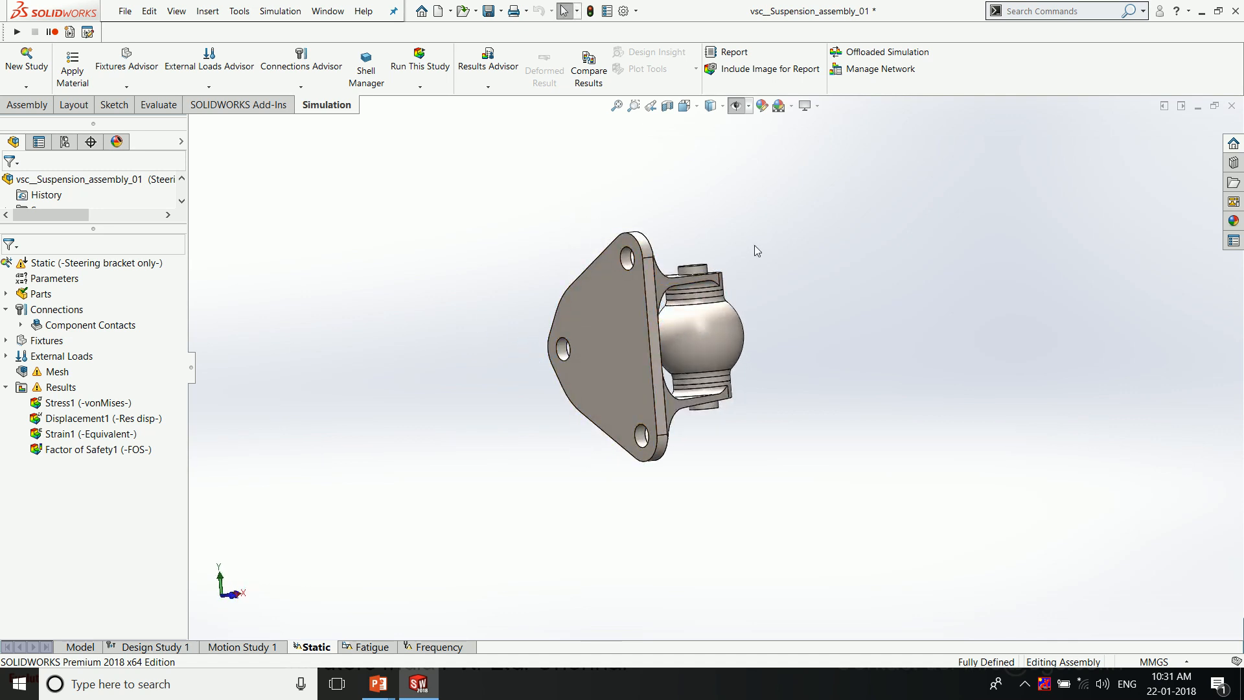
{"action": "scroll", "coordinate": [707, 230], "scroll_direction": "up", "scroll_amount": 2}
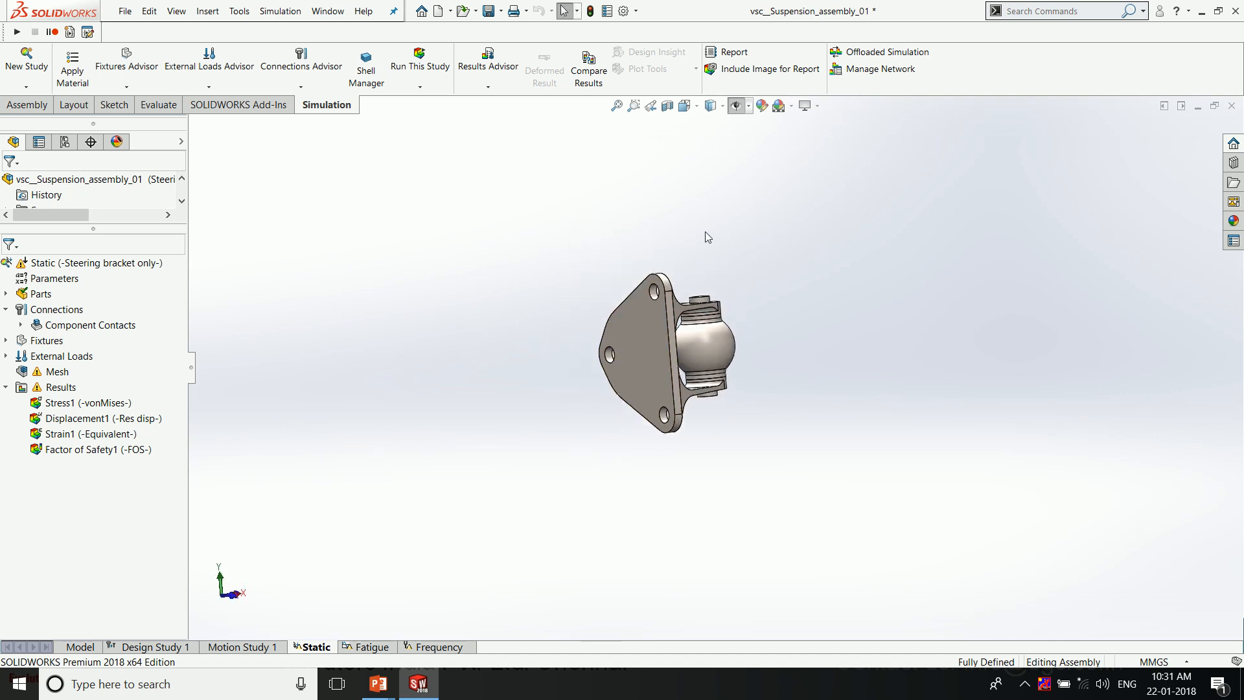
{"action": "scroll", "coordinate": [707, 231], "scroll_direction": "down", "scroll_amount": 2}
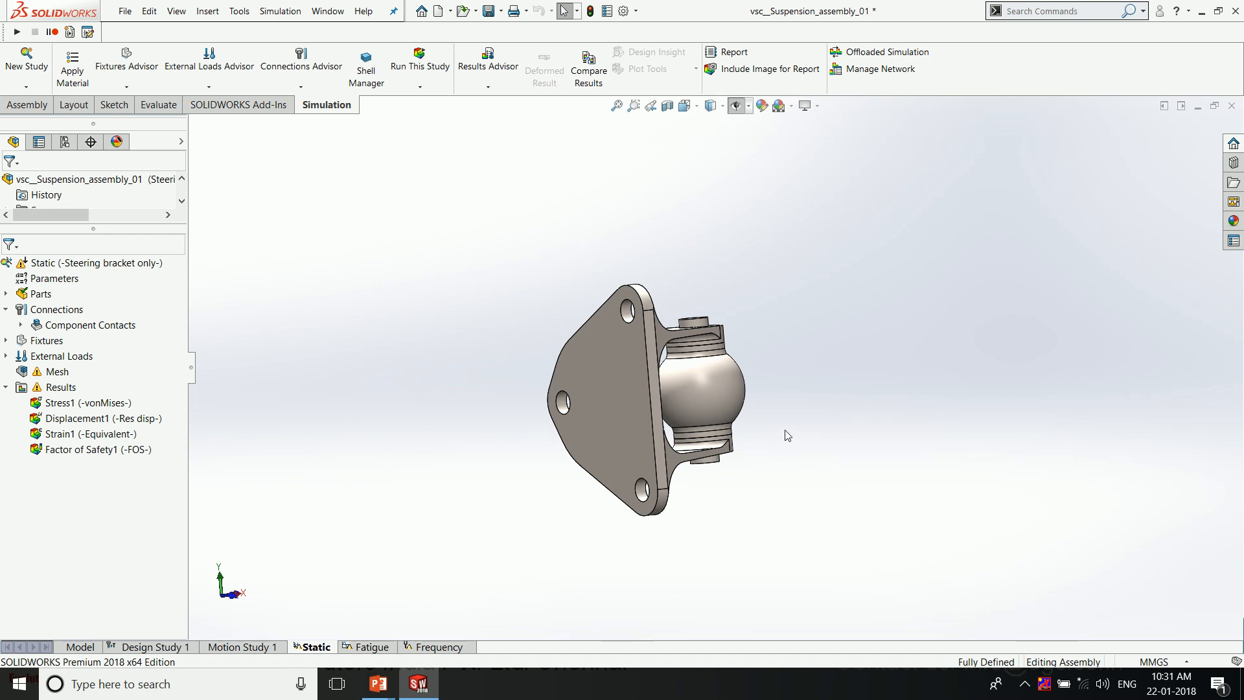
{"action": "middle_click_drag", "start_coordinate": [750, 383], "coordinate": [853, 425]}
{"action": "scroll", "coordinate": [765, 446], "scroll_direction": "up", "scroll_amount": 1}
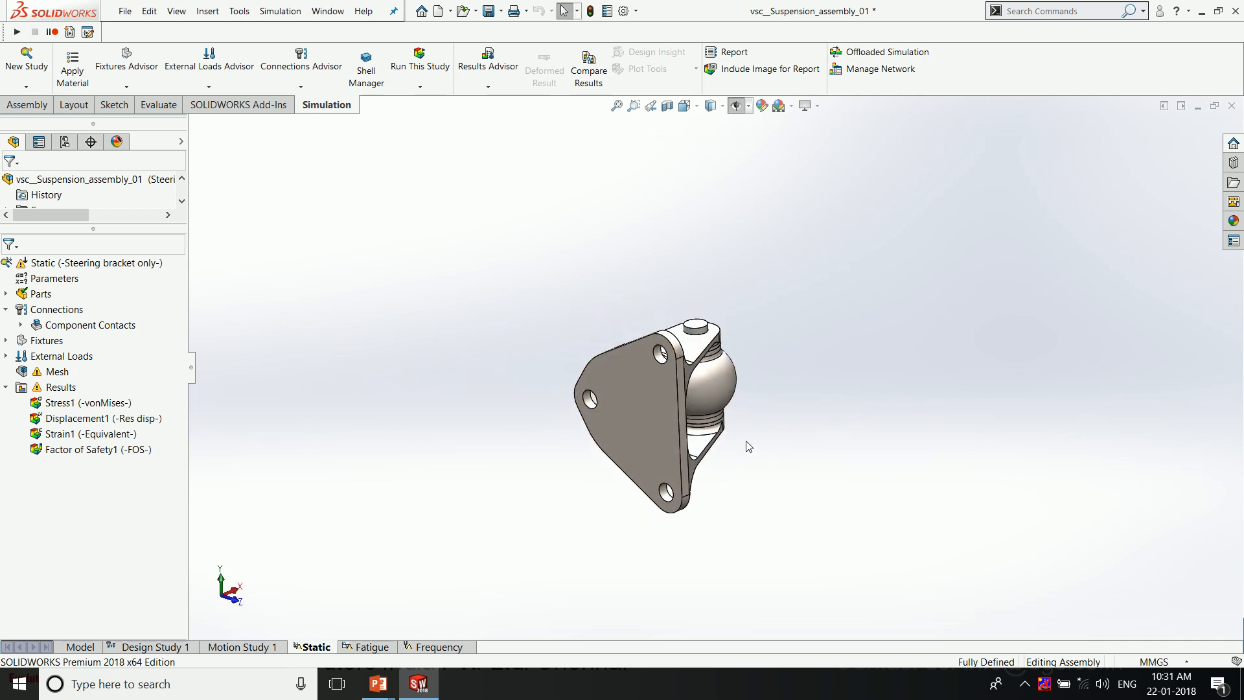
{"action": "scroll", "coordinate": [641, 451], "scroll_direction": "down", "scroll_amount": 2}
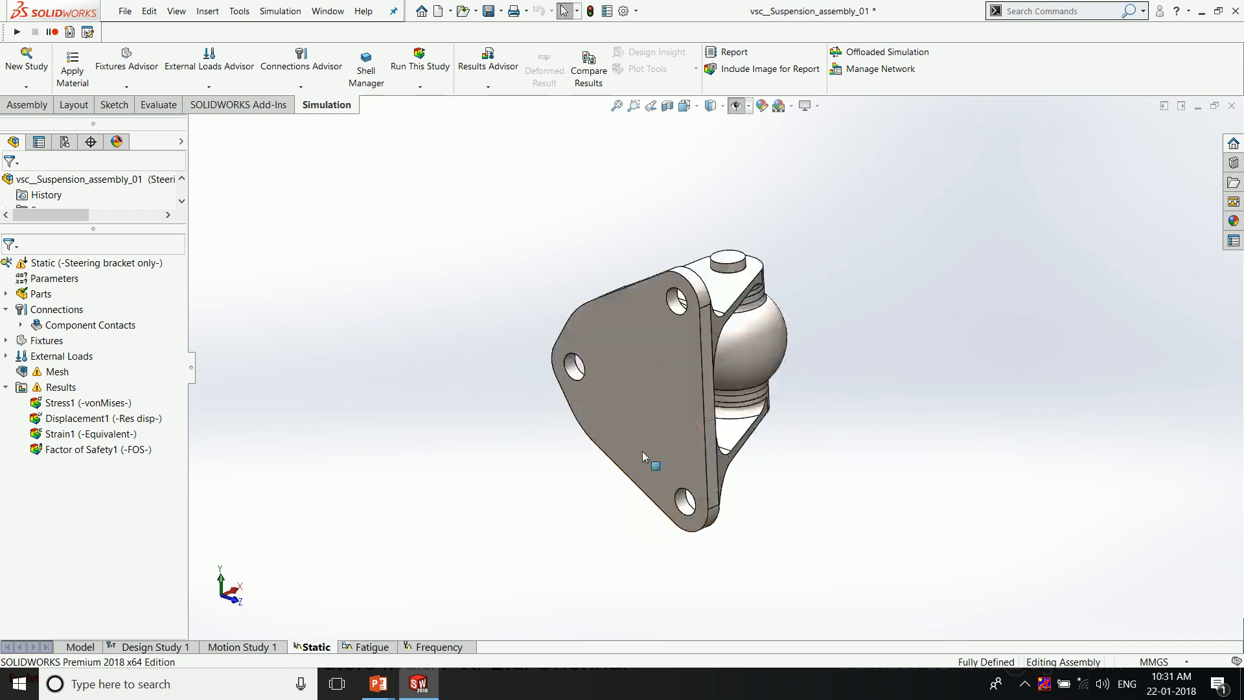
Step: Review the Alloy Steel properties in the material library for all the study's parts and close it without applying
{"action": "left_click", "coordinate": [6, 294]}
{"action": "right_click", "coordinate": [37, 294]}
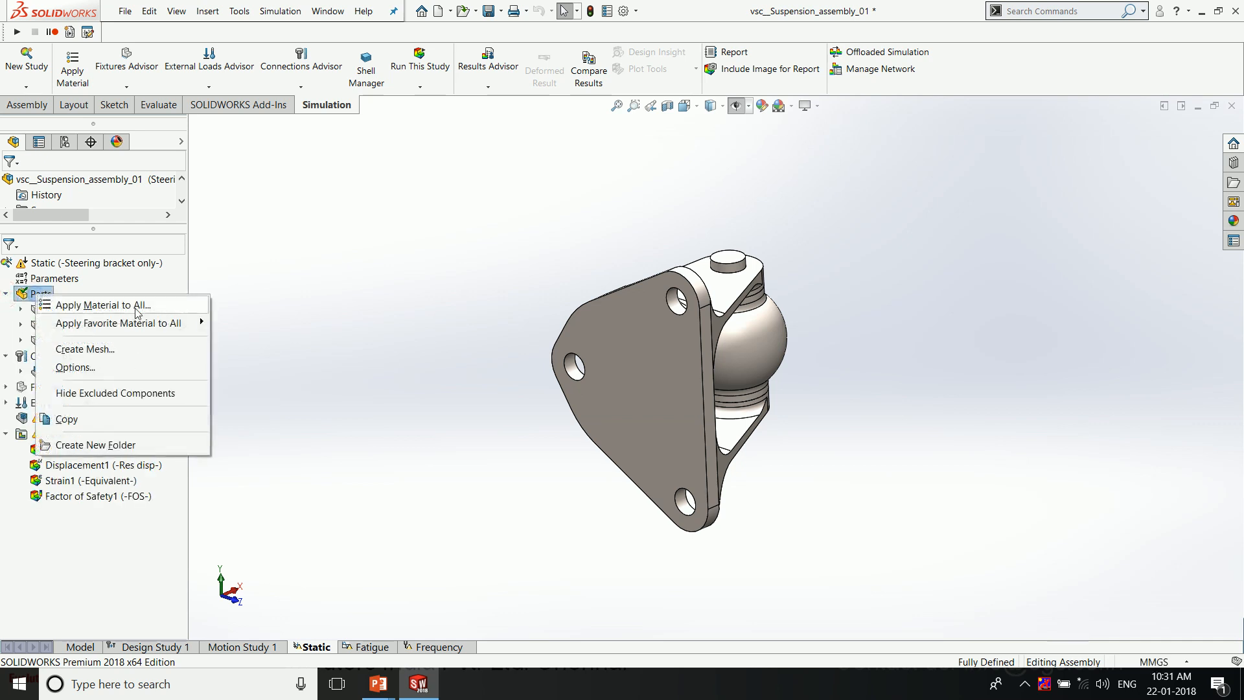
{"action": "left_click", "coordinate": [146, 307]}
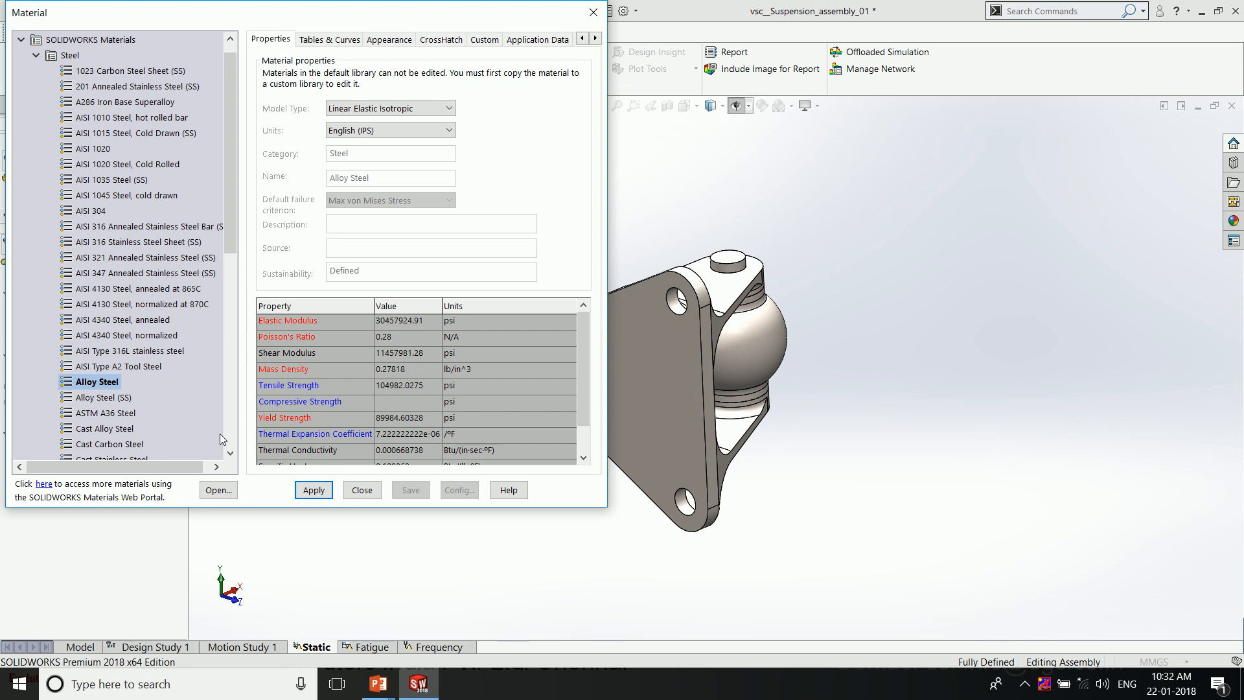
{"action": "mouse_move", "coordinate": [581, 319]}
{"action": "left_mouse_down"}
{"action": "mouse_move", "coordinate": [580, 359]}
{"action": "mouse_move", "coordinate": [578, 325]}
{"action": "left_mouse_up"}
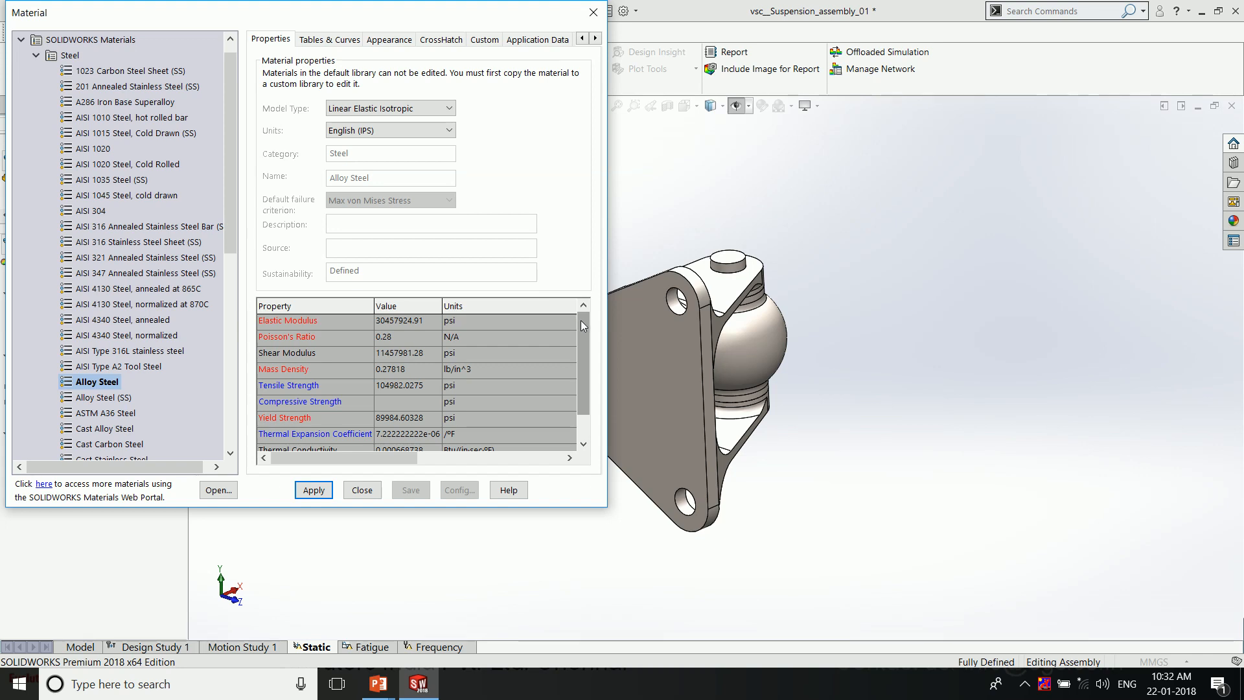
{"action": "left_click_drag", "start_coordinate": [581, 320], "coordinate": [581, 327]}
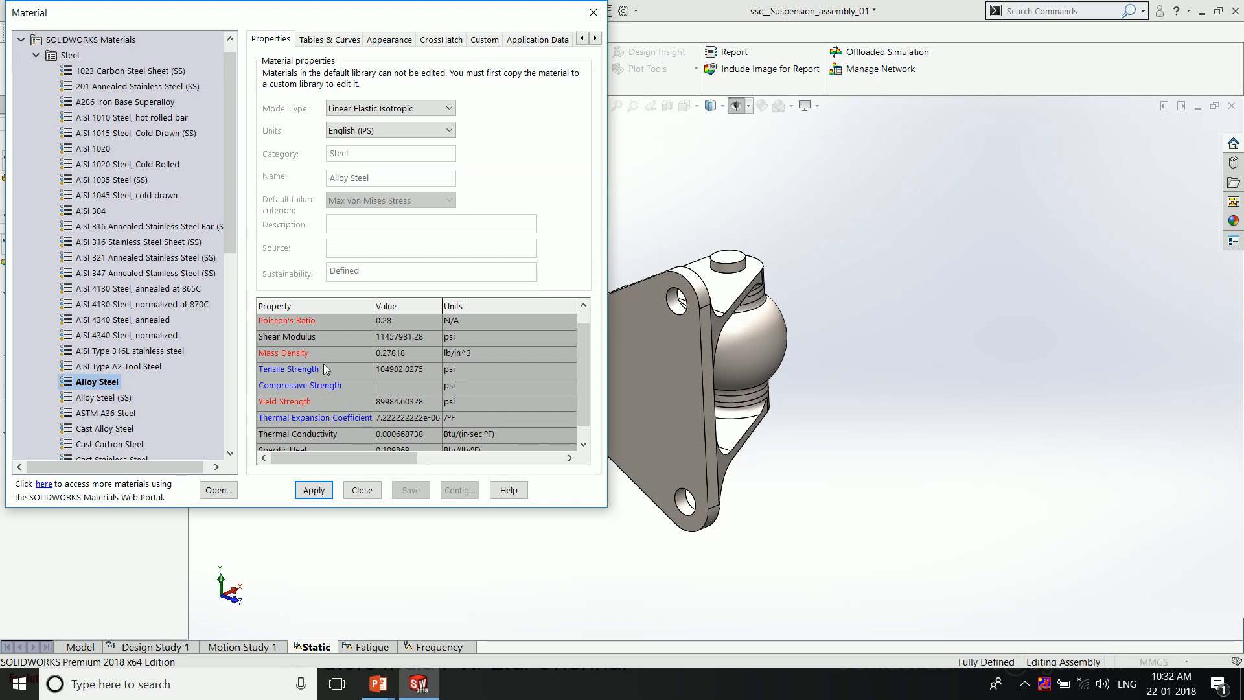
{"action": "left_click", "coordinate": [362, 490]}
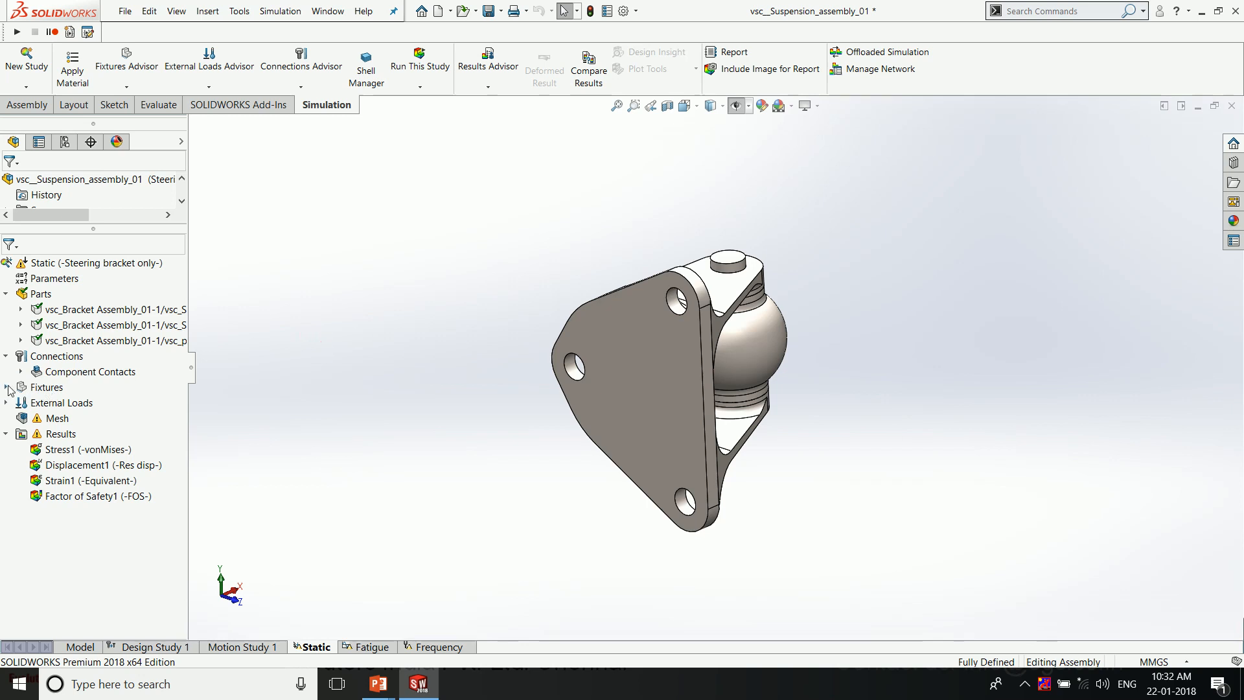
Step: Review the Fixed Geometry fixture on the bracket's three mounting-hole faces and leave its definition without changes
{"action": "left_click", "coordinate": [6, 387]}
{"action": "double_click", "coordinate": [57, 399]}
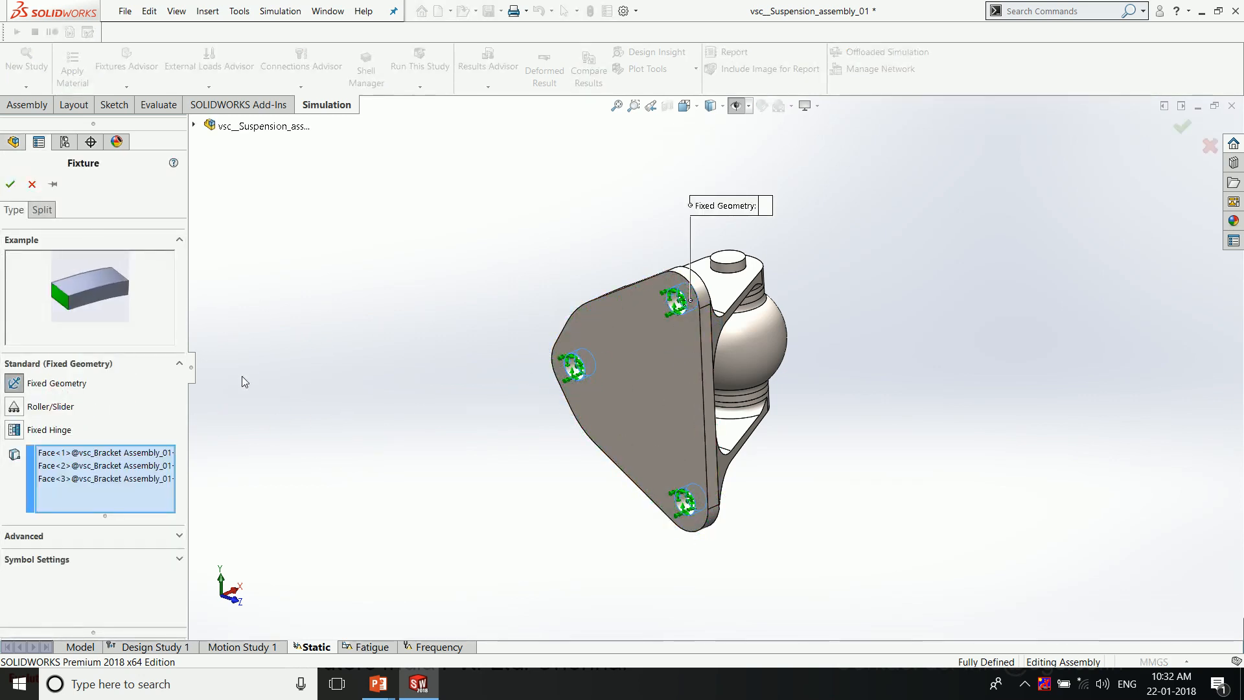
{"action": "left_click", "coordinate": [33, 184]}
{"action": "left_click", "coordinate": [301, 345]}
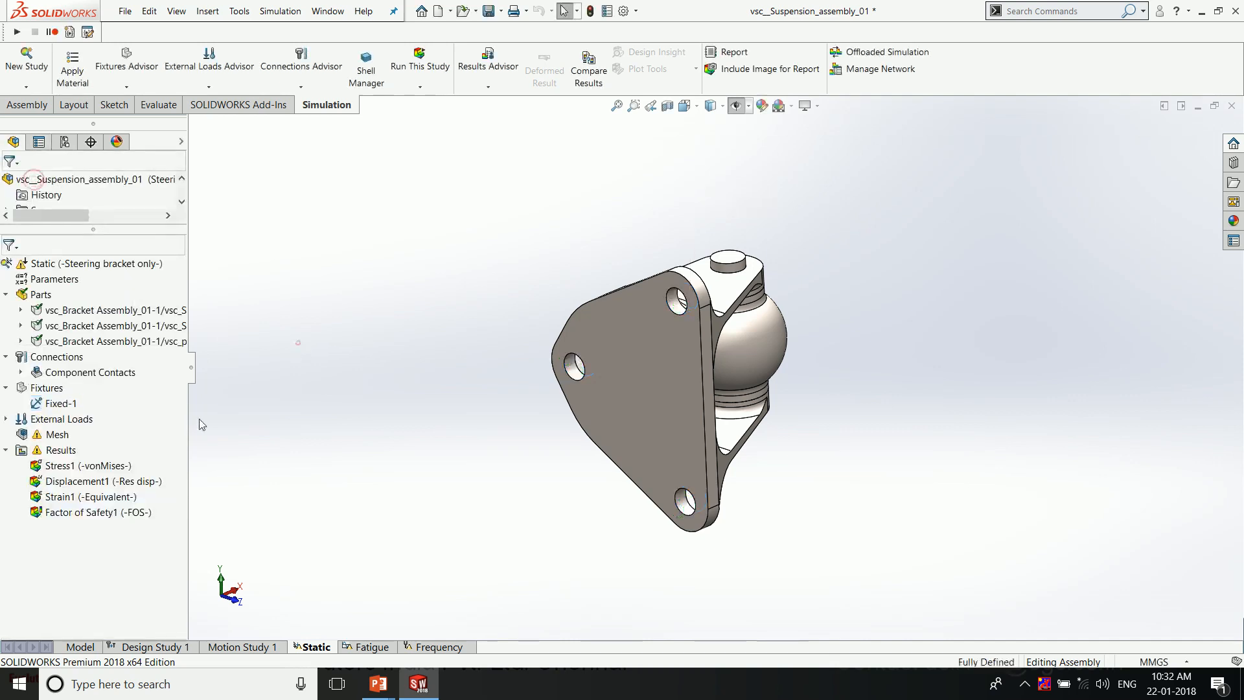
Step: Review the external force on the ball's spherical face, including its selected face and direction, and close its definition
{"action": "middle_click_drag", "start_coordinate": [353, 437], "coordinate": [262, 418]}
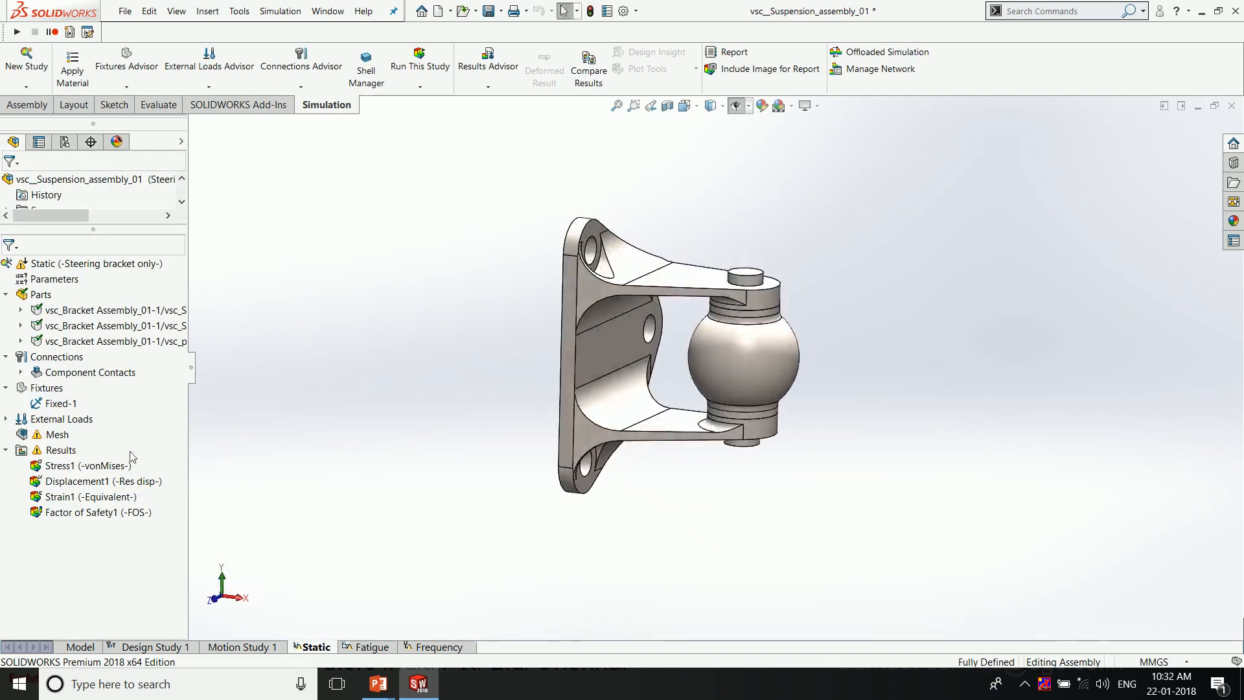
{"action": "left_click", "coordinate": [6, 418]}
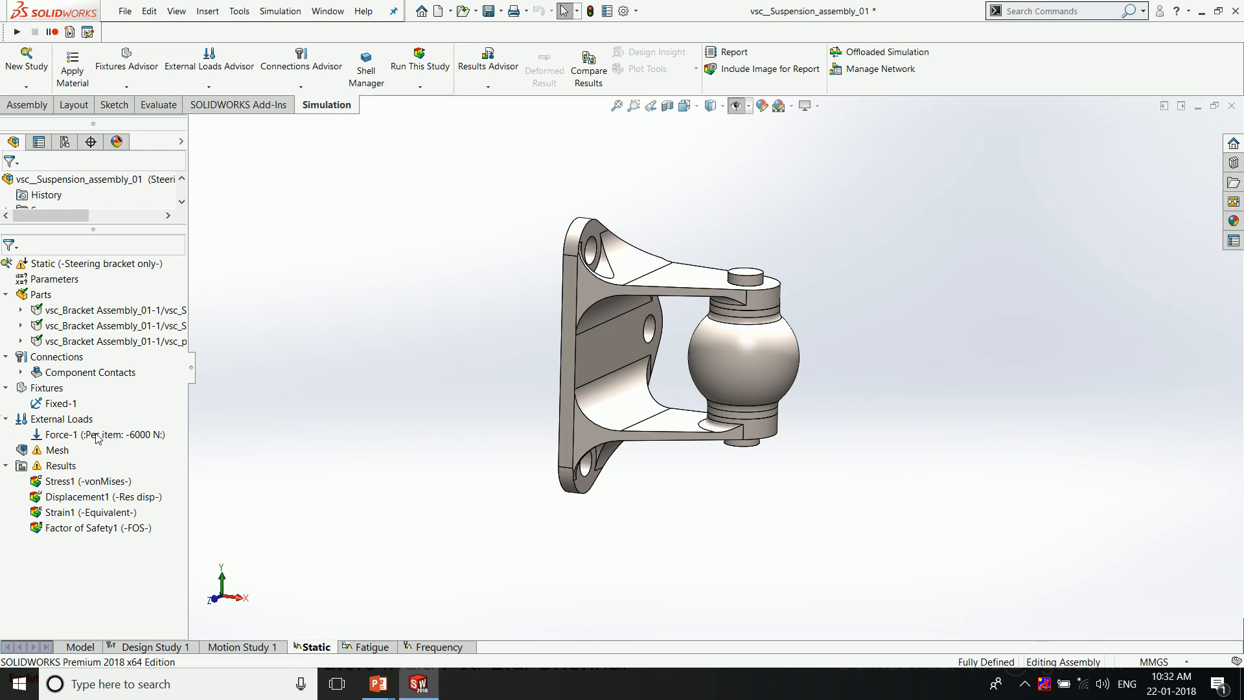
{"action": "double_click", "coordinate": [97, 434]}
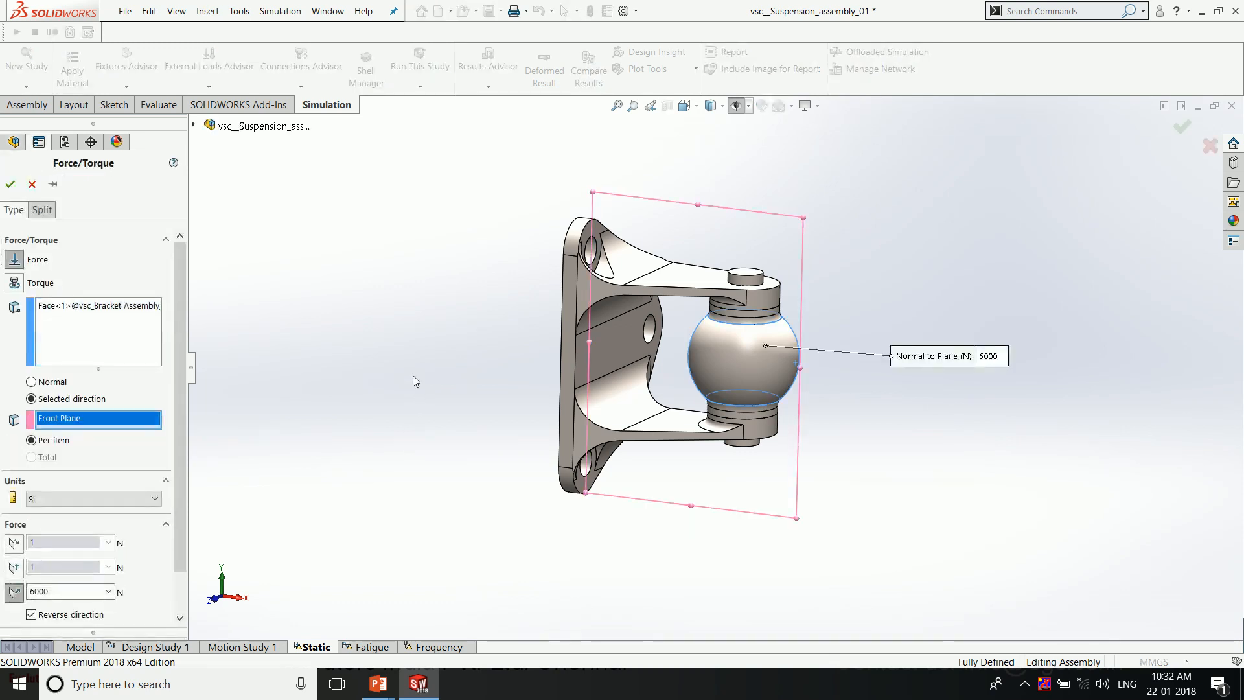
{"action": "left_click", "coordinate": [119, 311]}
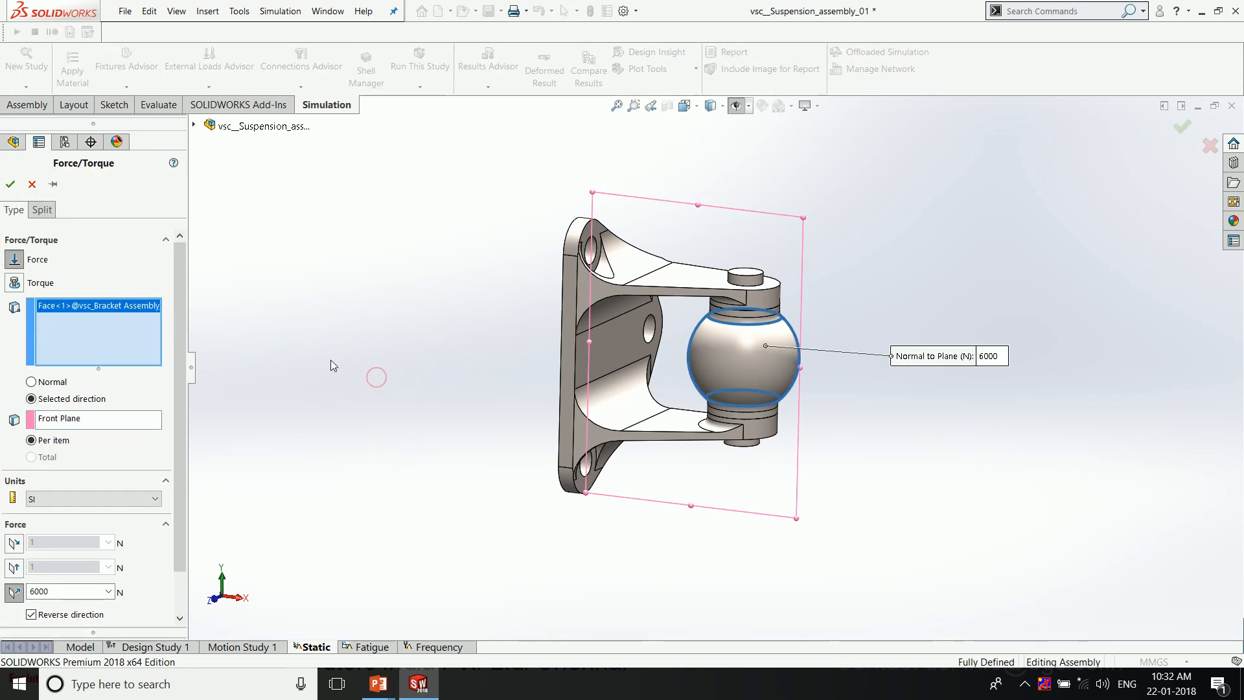
{"action": "left_click", "coordinate": [10, 184]}
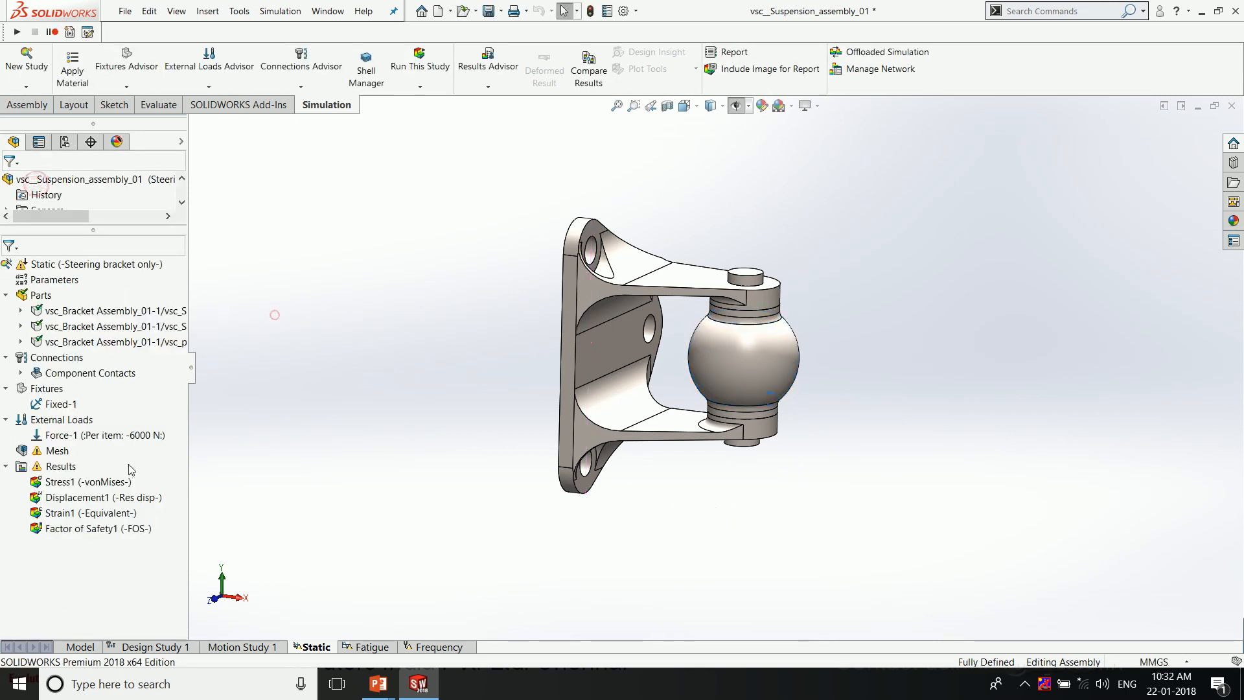
Step: Create the solid mesh of the steering bracket with the existing mesh settings and inspect it up close
{"action": "right_click", "coordinate": [52, 452]}
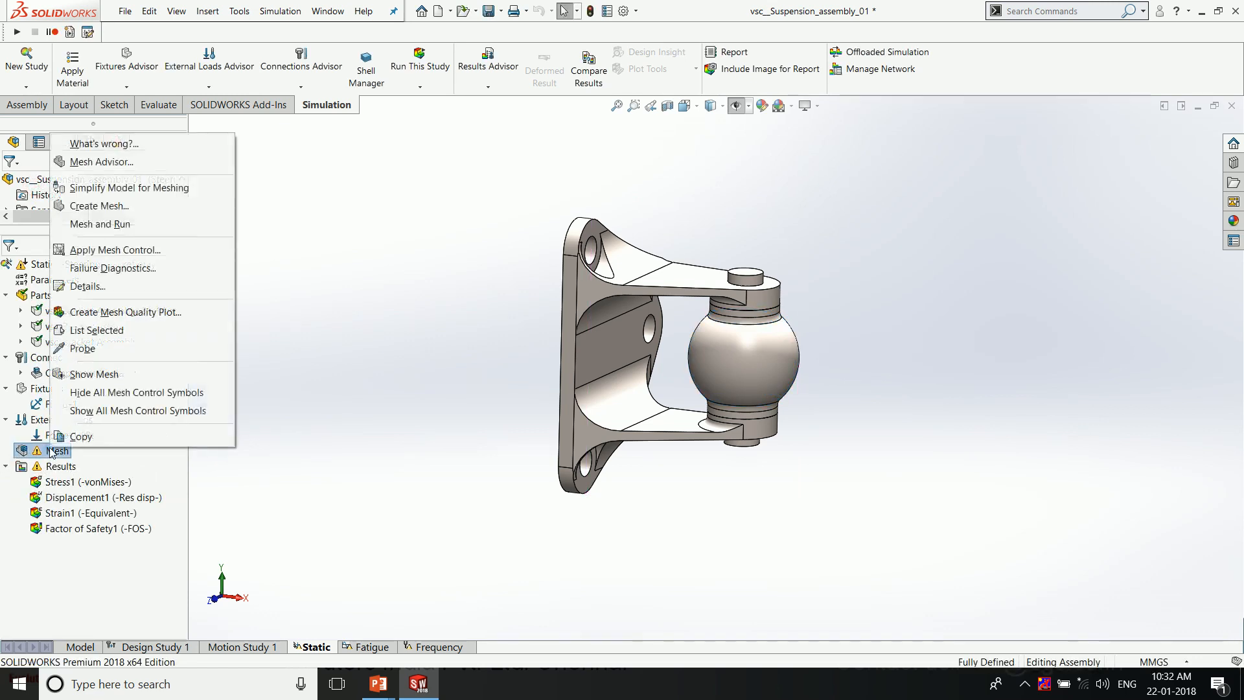
{"action": "left_click", "coordinate": [114, 206]}
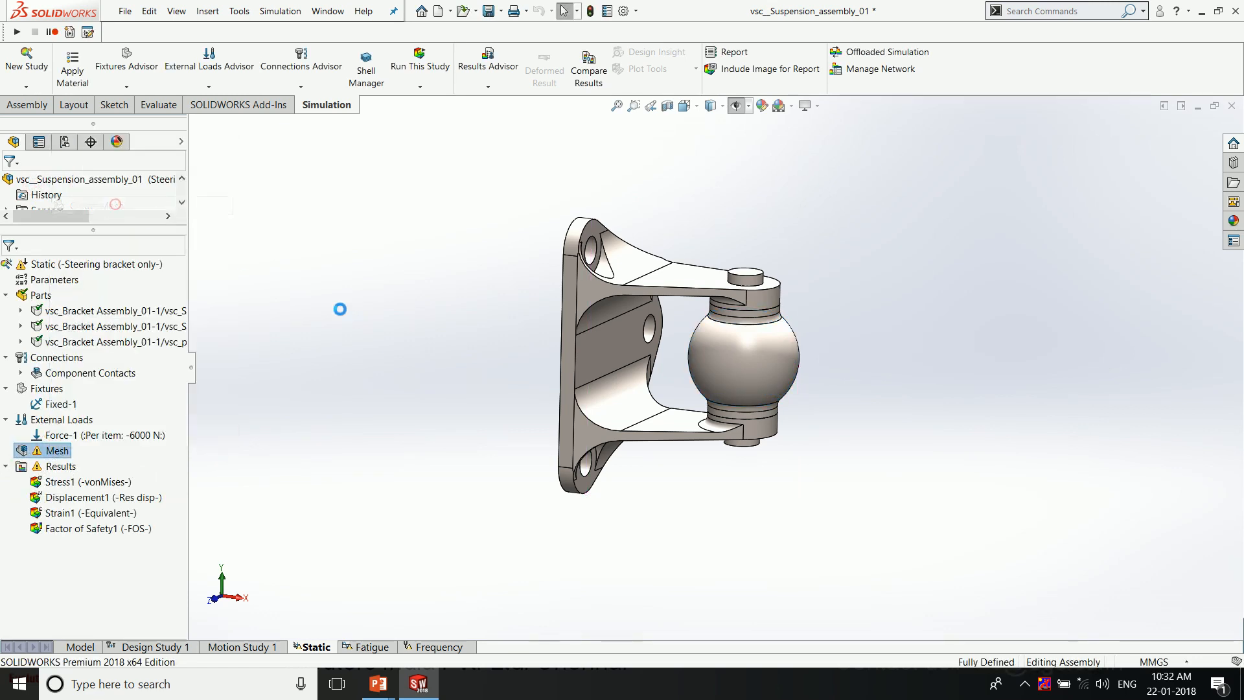
{"action": "key", "text": "Return"}
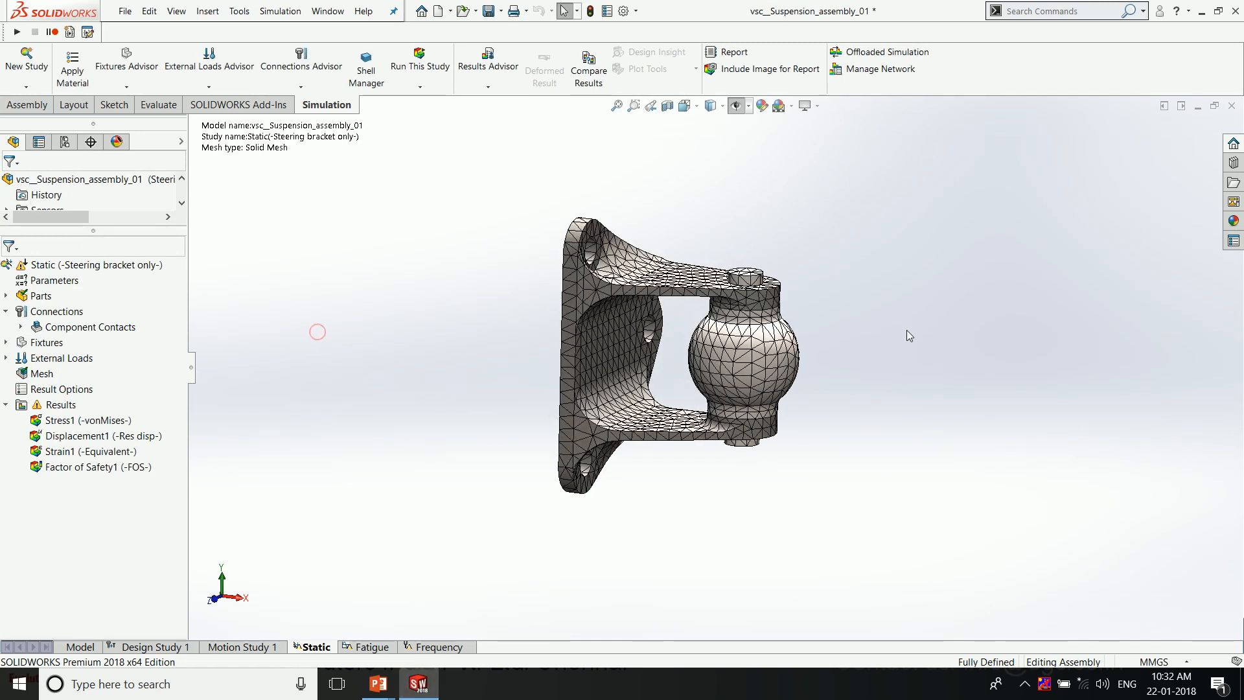
{"action": "scroll", "coordinate": [815, 333], "scroll_direction": "up", "scroll_amount": 2}
{"action": "scroll", "coordinate": [763, 356], "scroll_direction": "down", "scroll_amount": 8}
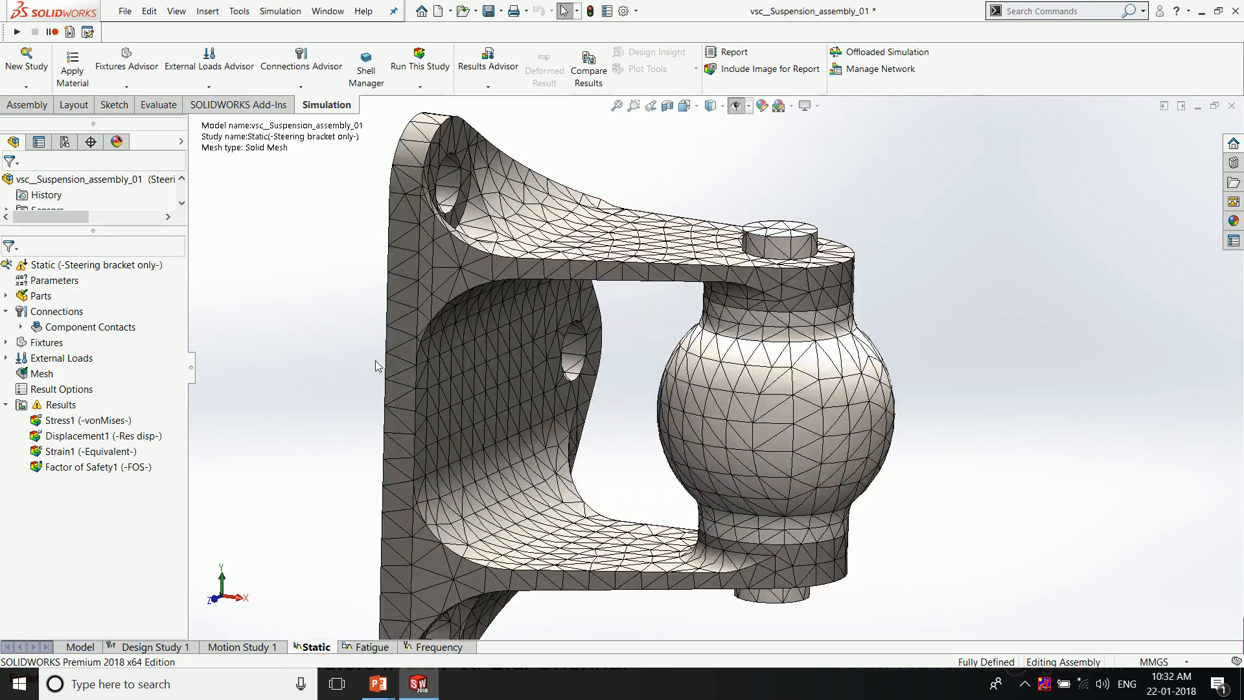
{"action": "scroll", "coordinate": [352, 359], "scroll_direction": "up", "scroll_amount": 4}
Step: Run the static study and move the maximum stress label clear of the bracket's upper arm
{"action": "right_click", "coordinate": [134, 265]}
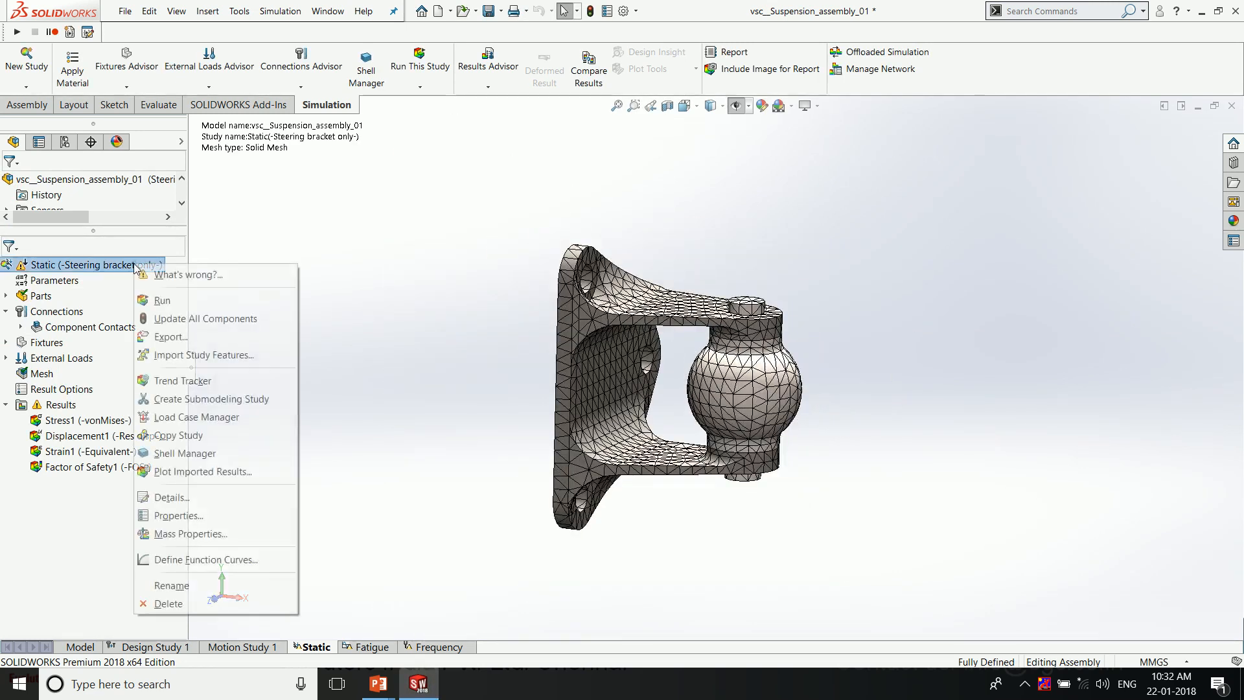
{"action": "left_click", "coordinate": [162, 302]}
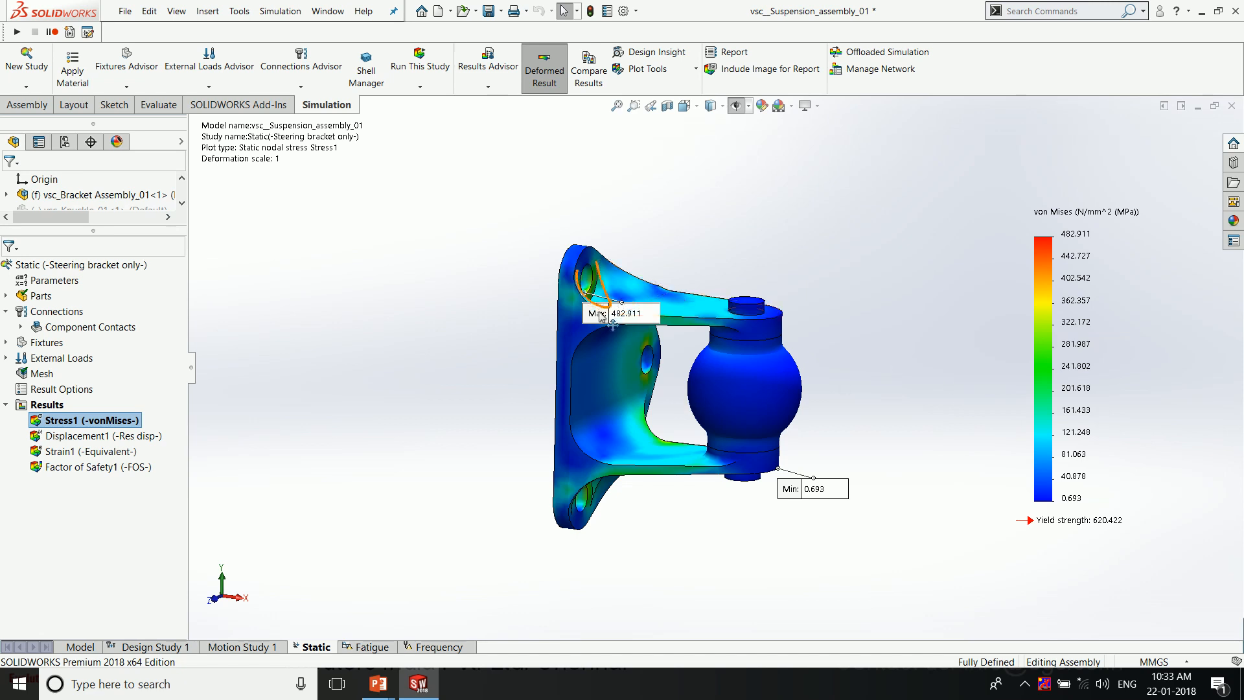
{"action": "left_click_drag", "start_coordinate": [599, 315], "coordinate": [510, 253]}
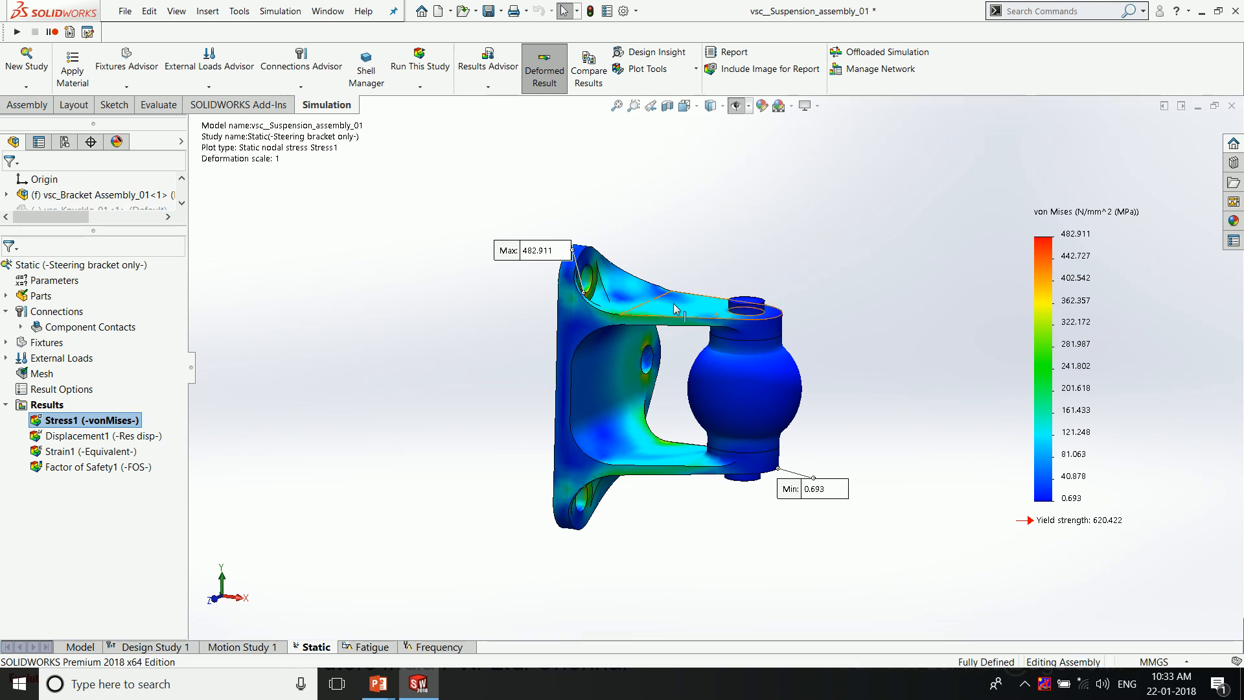
{"action": "scroll", "coordinate": [612, 308], "scroll_direction": "up", "scroll_amount": 1}
{"action": "scroll", "coordinate": [804, 338], "scroll_direction": "down", "scroll_amount": 3}
Step: Show the displacement plot followed by the factor of safety plot, and move the latter's maximum label beside the ball
{"action": "double_click", "coordinate": [94, 437]}
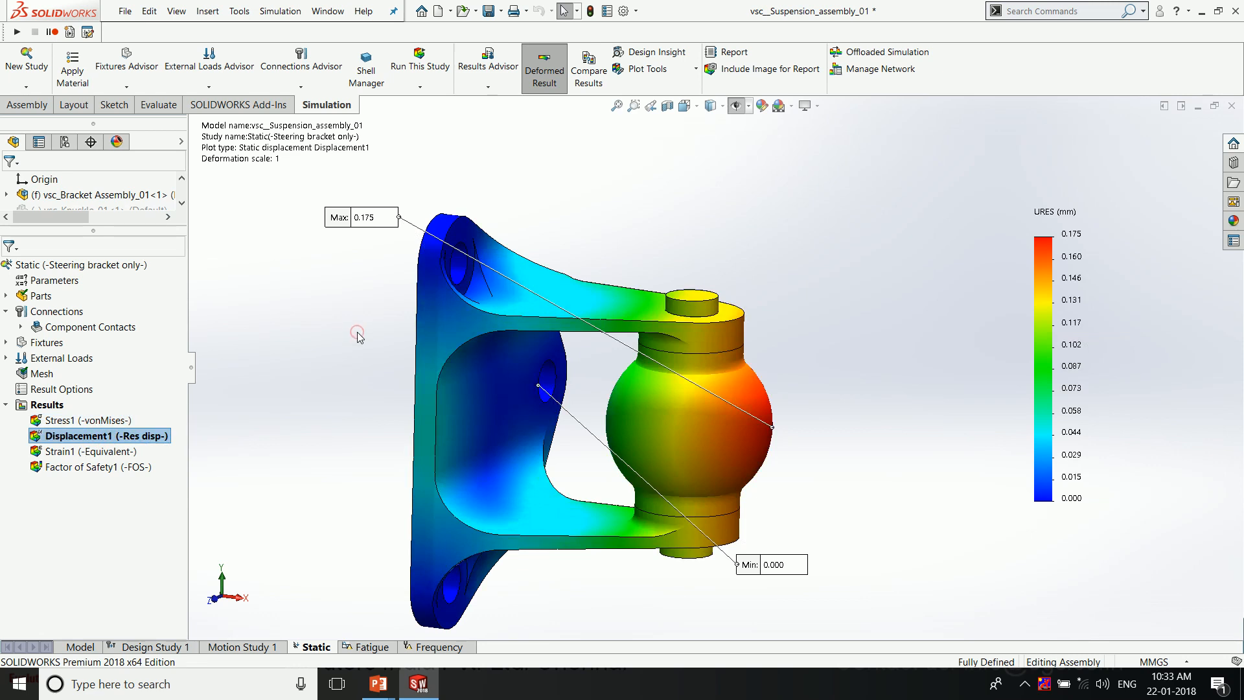
{"action": "double_click", "coordinate": [131, 466]}
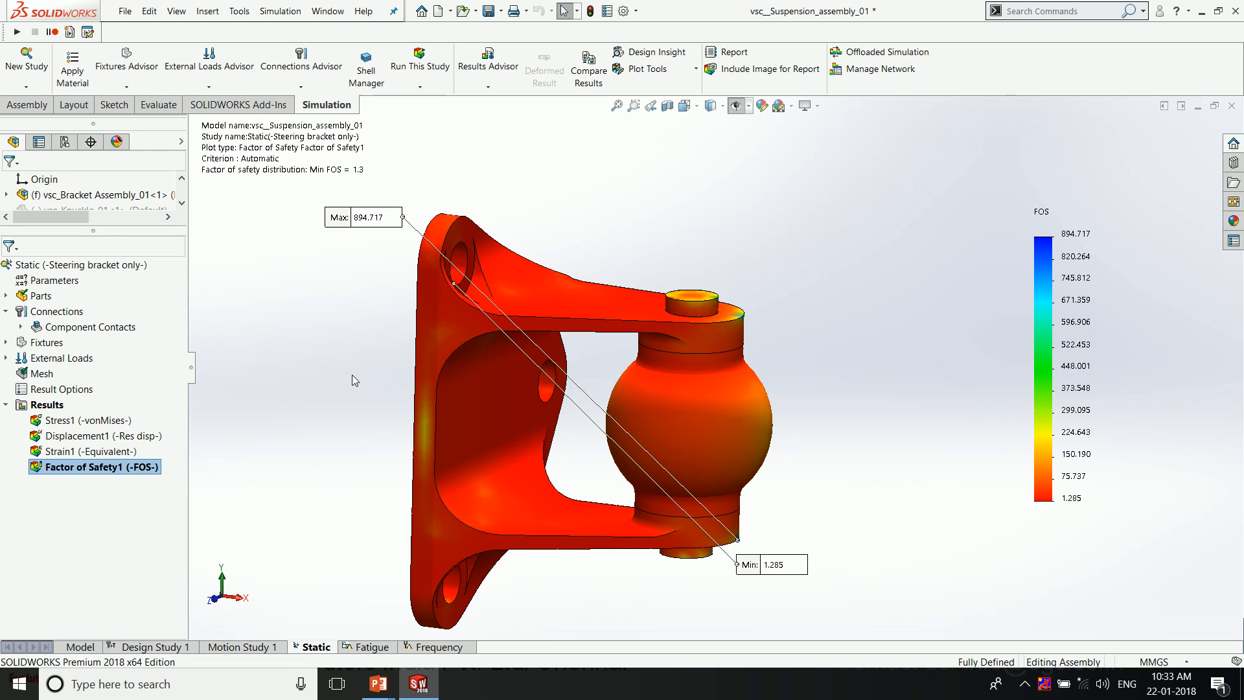
{"action": "mouse_move", "coordinate": [360, 218]}
{"action": "left_mouse_down"}
{"action": "mouse_move", "coordinate": [855, 323]}
{"action": "mouse_move", "coordinate": [824, 304]}
{"action": "left_mouse_up"}
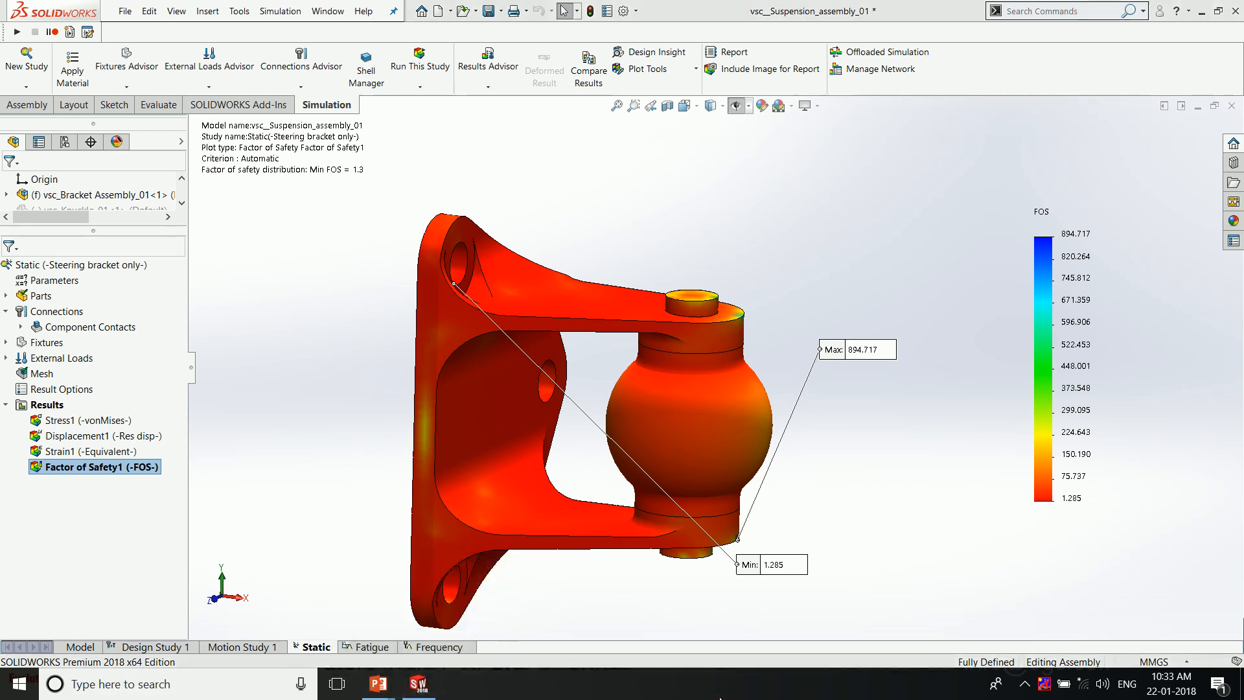
Step: Switch to the PowerPoint slide show, advance to the Fatigue Analysis slide, and return to the SOLIDWORKS assembly
{"action": "key", "text": "super+Tab"}
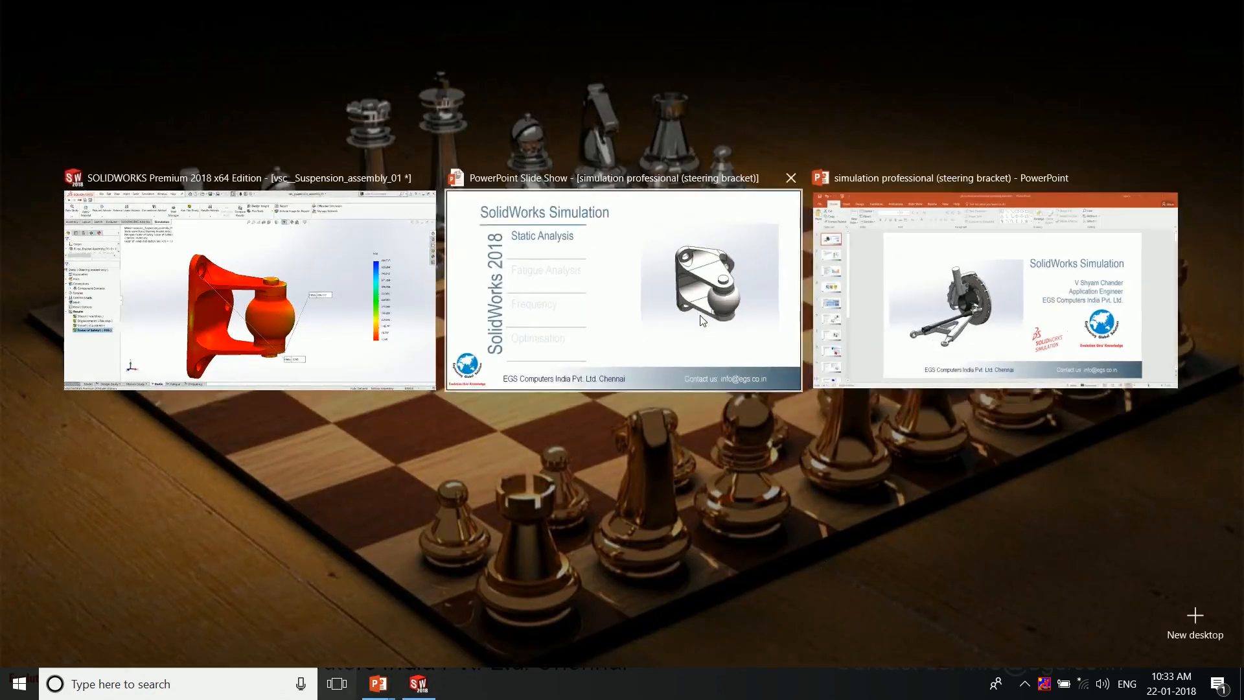
{"action": "left_click", "coordinate": [638, 389]}
{"action": "key", "text": "Right"}
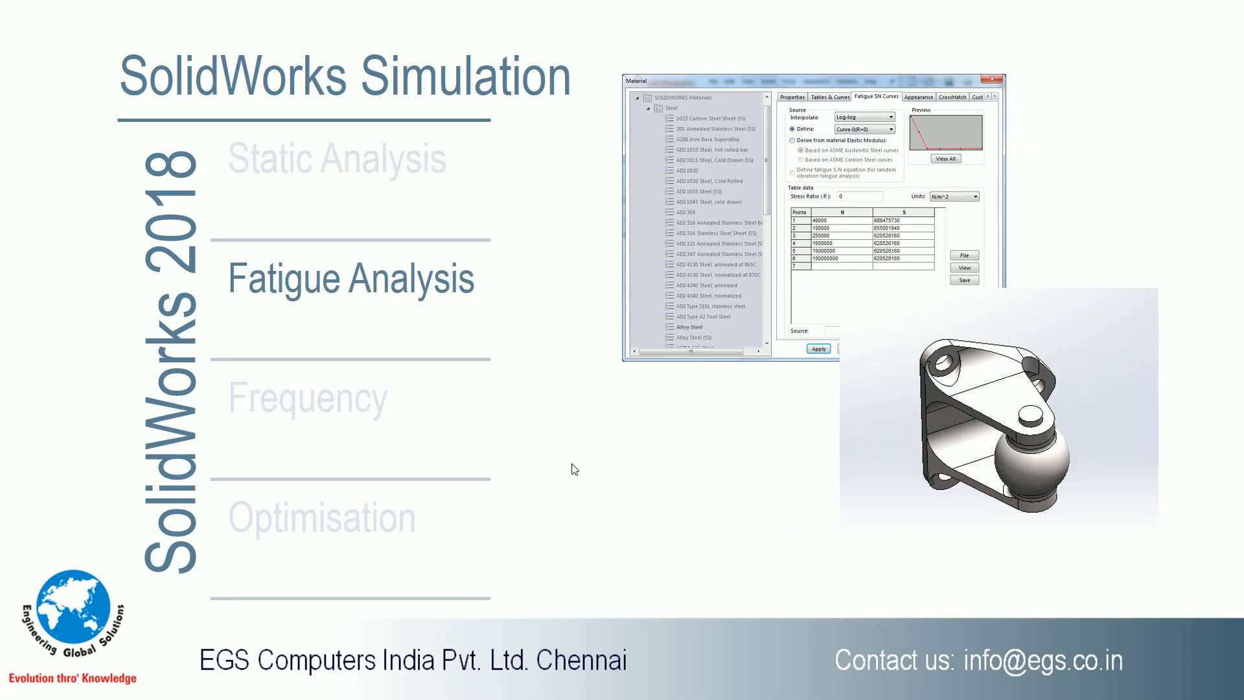
{"action": "key", "text": "super+Tab"}
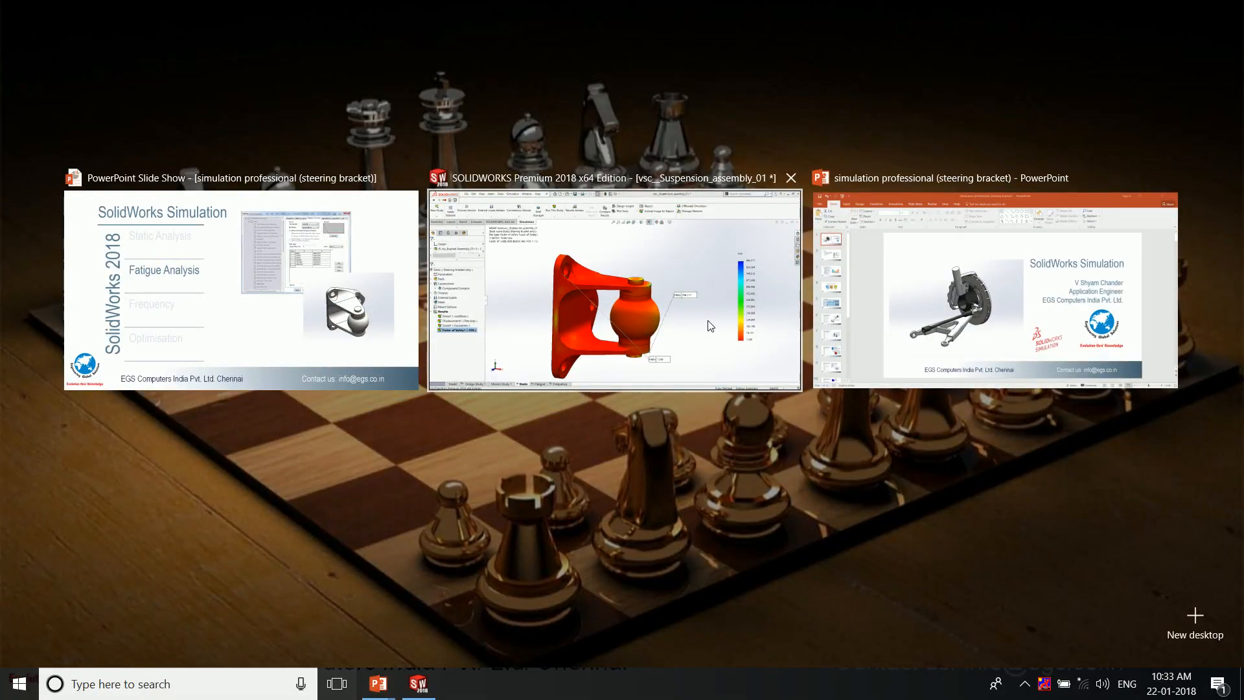
{"action": "left_click", "coordinate": [725, 340]}
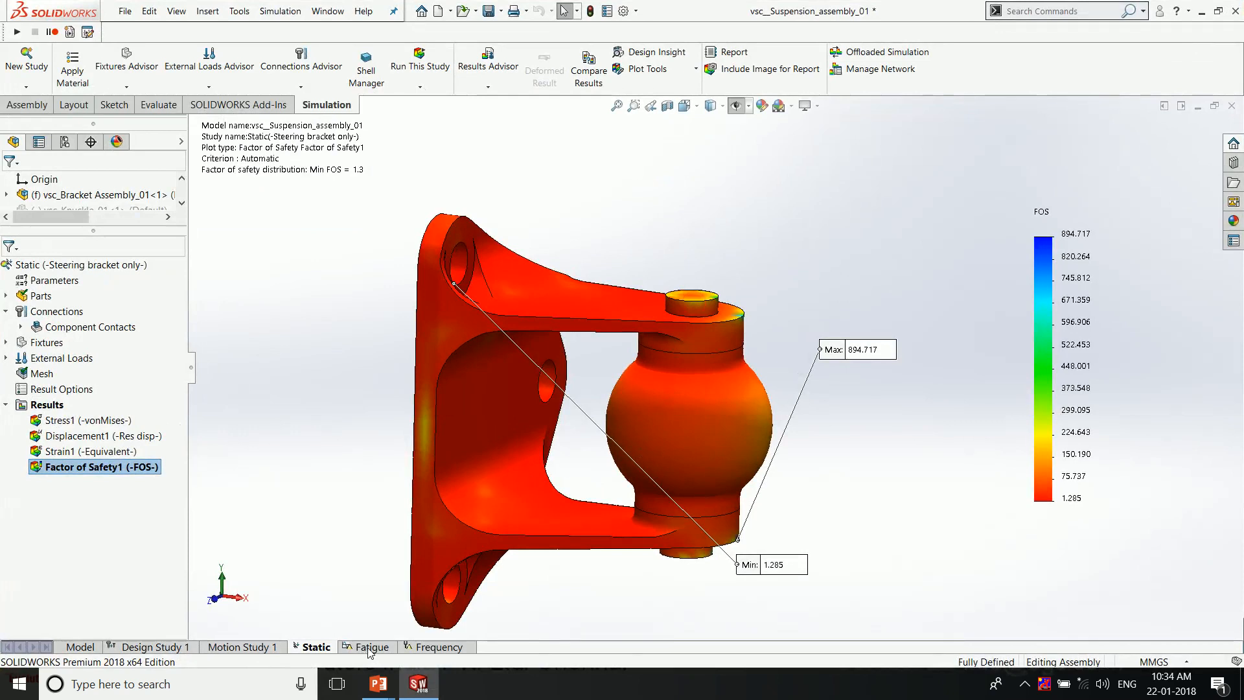
Step: Open the Fatigue study and review the study types offered for a new study, leaving without creating one
{"action": "left_click", "coordinate": [372, 640]}
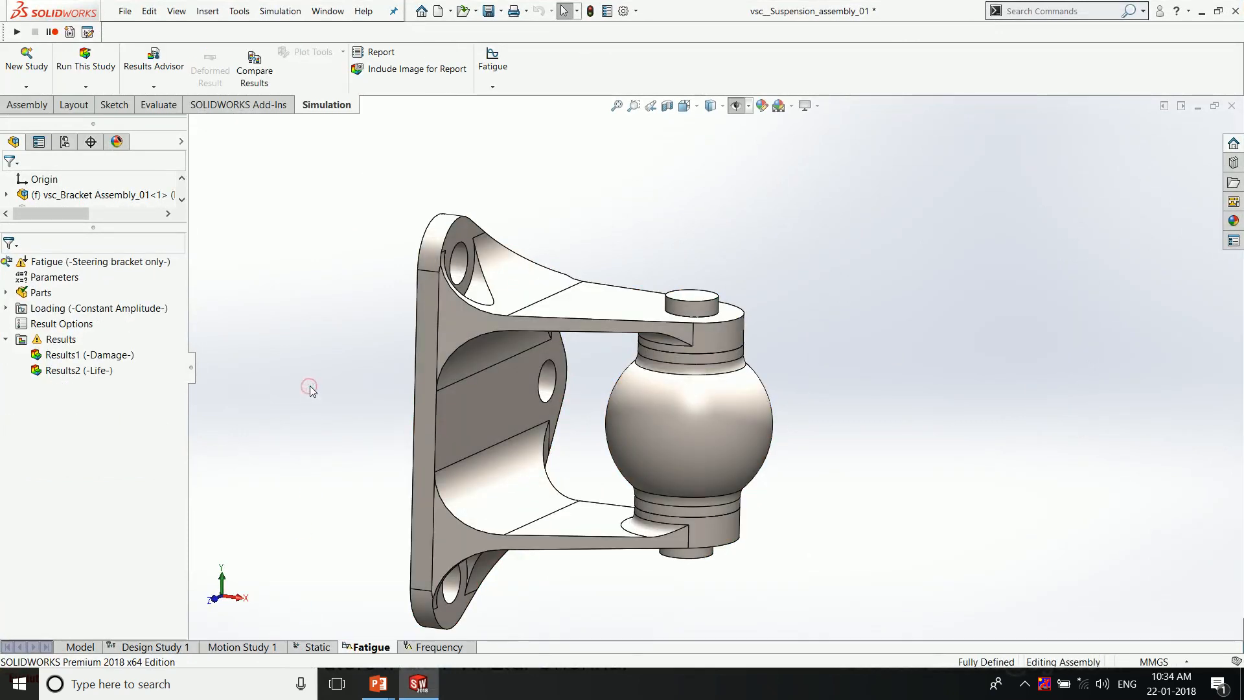
{"action": "left_click", "coordinate": [26, 68]}
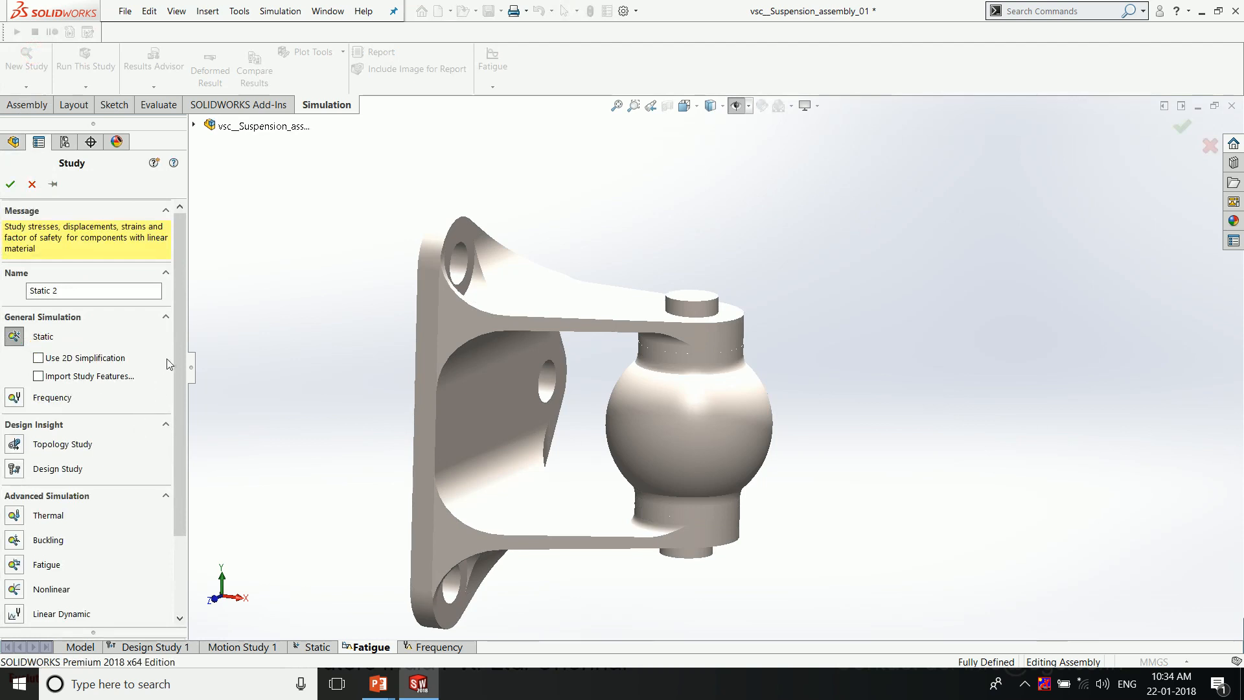
{"action": "left_click_drag", "start_coordinate": [182, 322], "coordinate": [179, 403]}
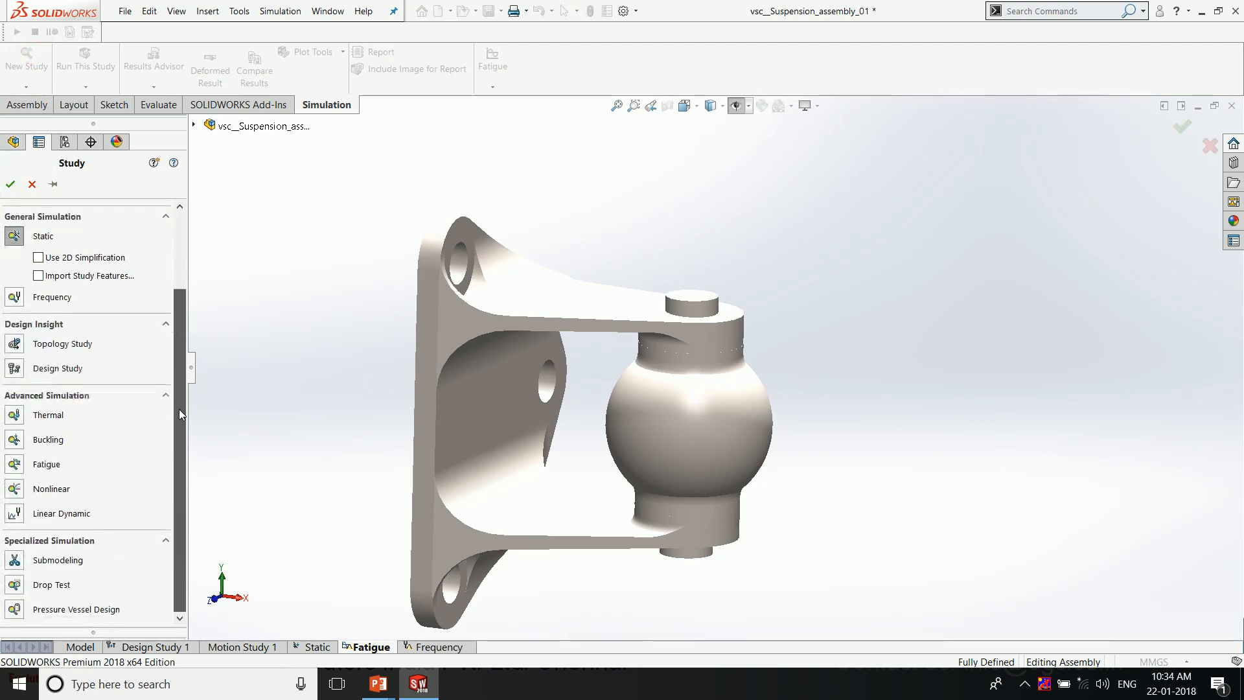
{"action": "left_click", "coordinate": [32, 183]}
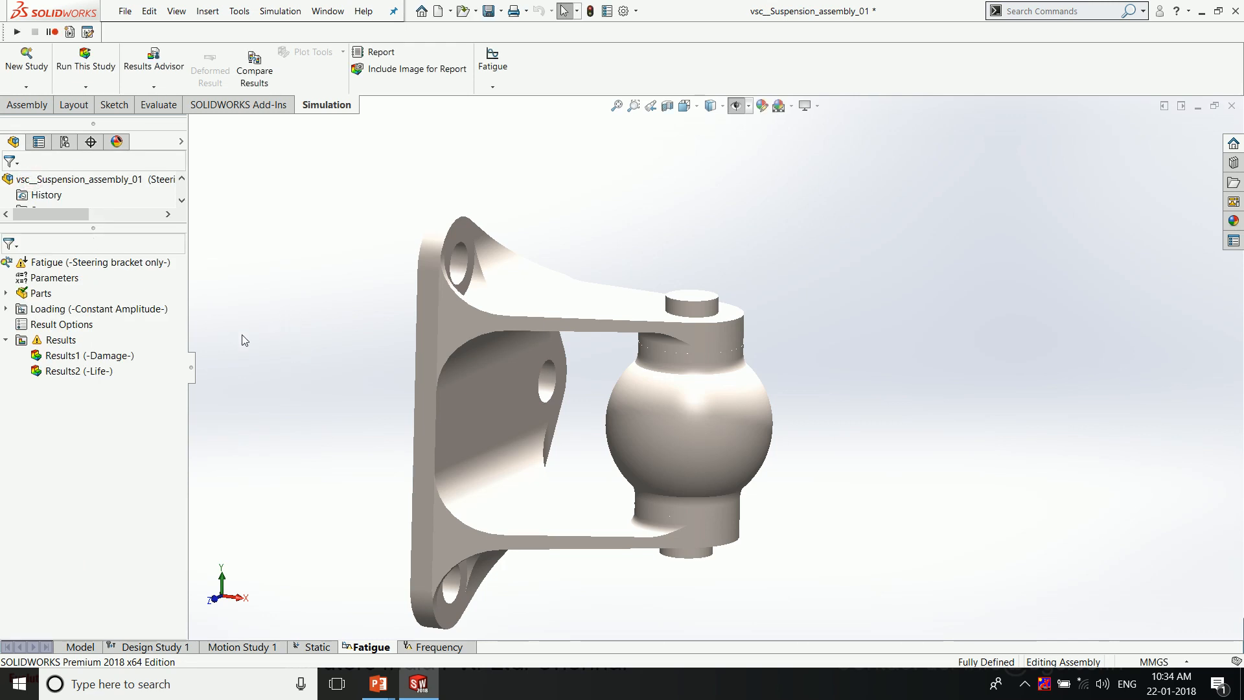
{"action": "left_click", "coordinate": [219, 319]}
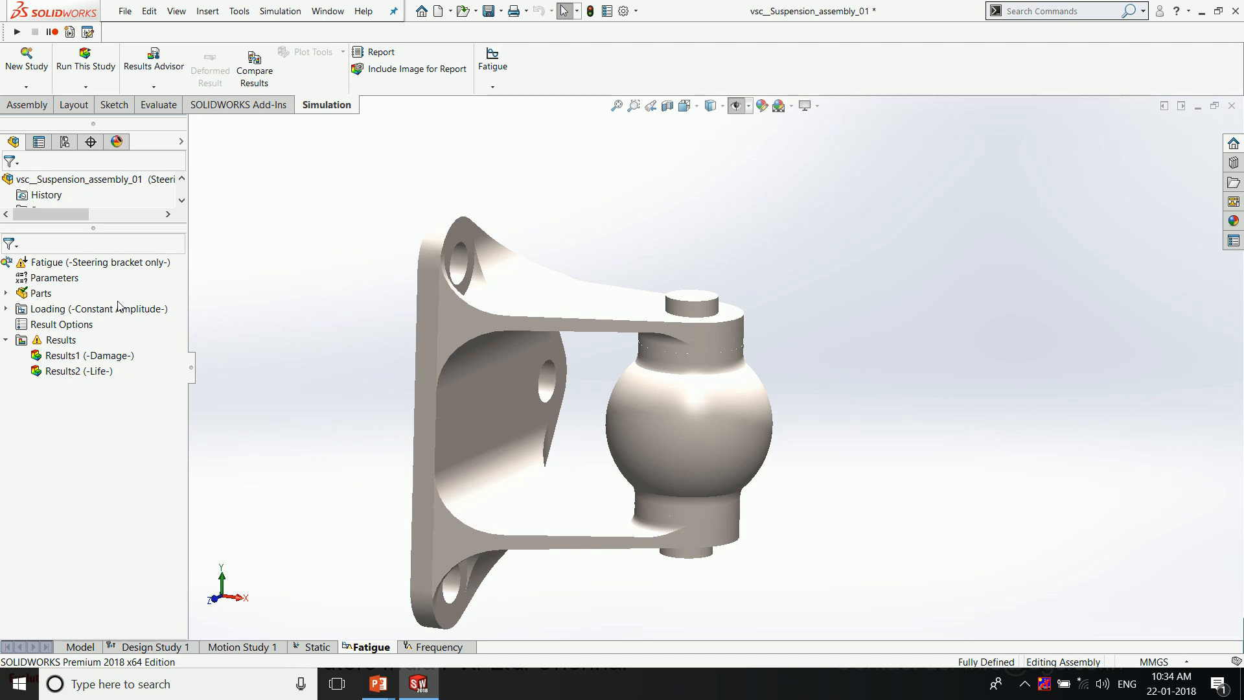
Step: Review the event settings for the constant-amplitude loading, covering cycle count, loading type and associated study, and leave without adding an event
{"action": "left_click", "coordinate": [7, 309]}
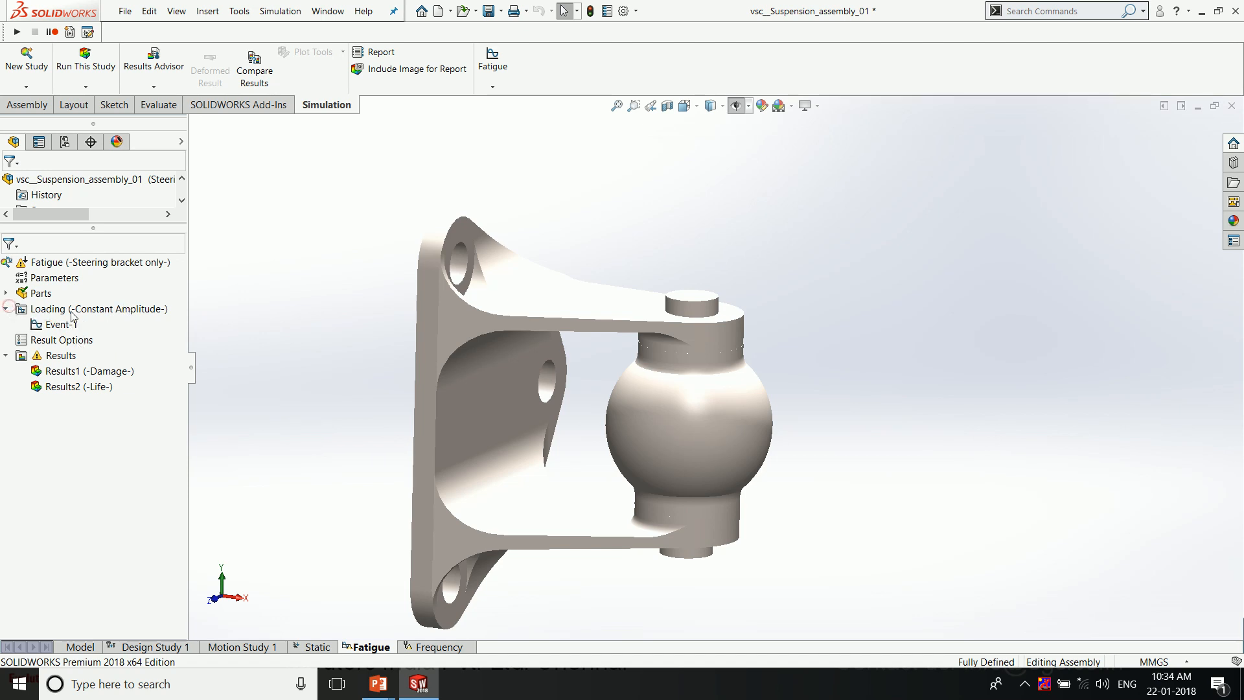
{"action": "right_click", "coordinate": [63, 311]}
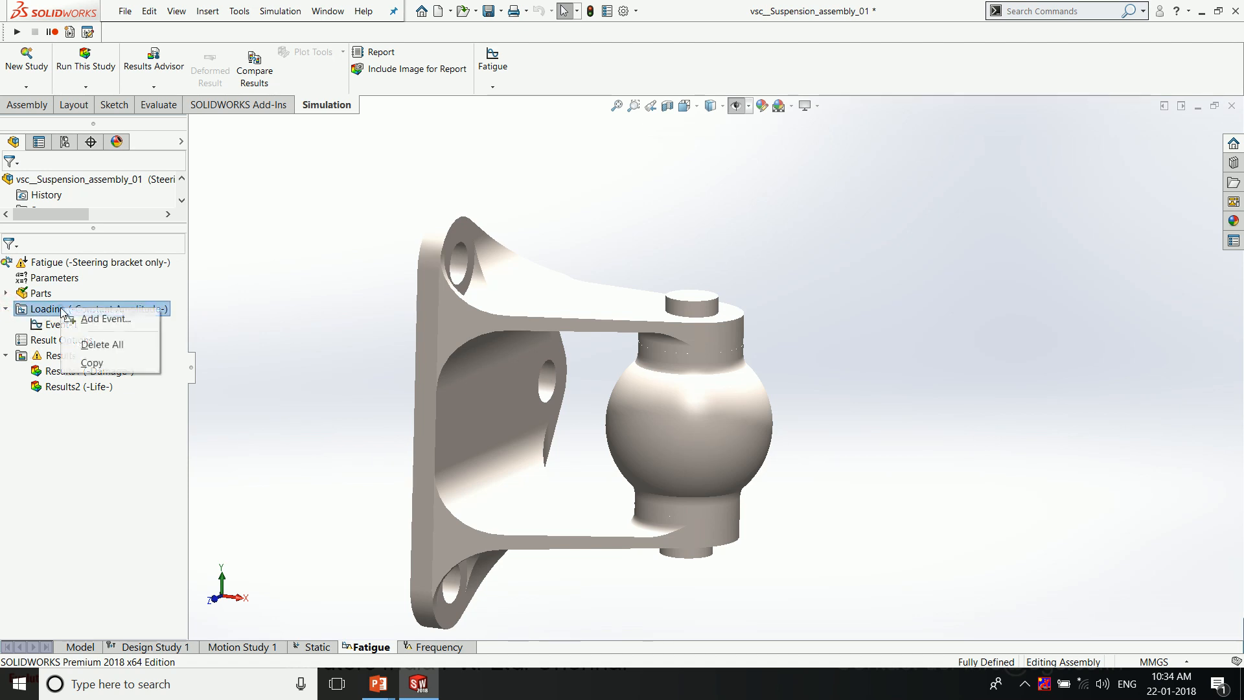
{"action": "left_click", "coordinate": [101, 319]}
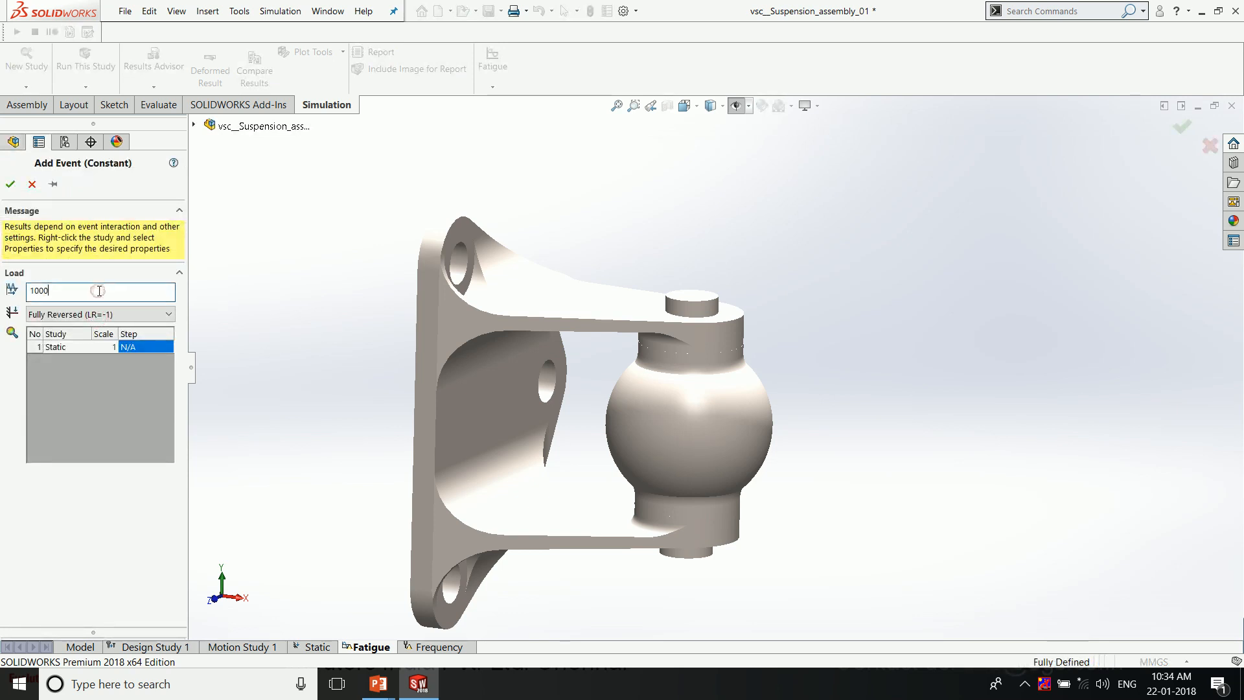
{"action": "left_click", "coordinate": [83, 346]}
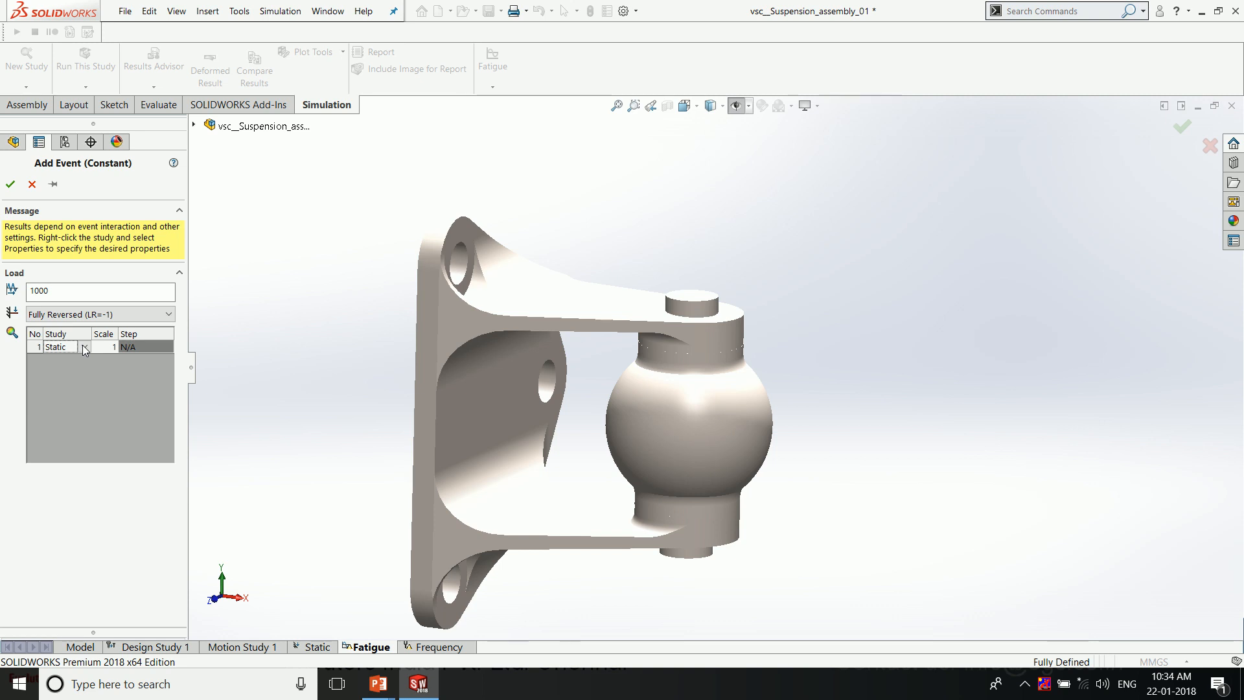
{"action": "left_click", "coordinate": [58, 361]}
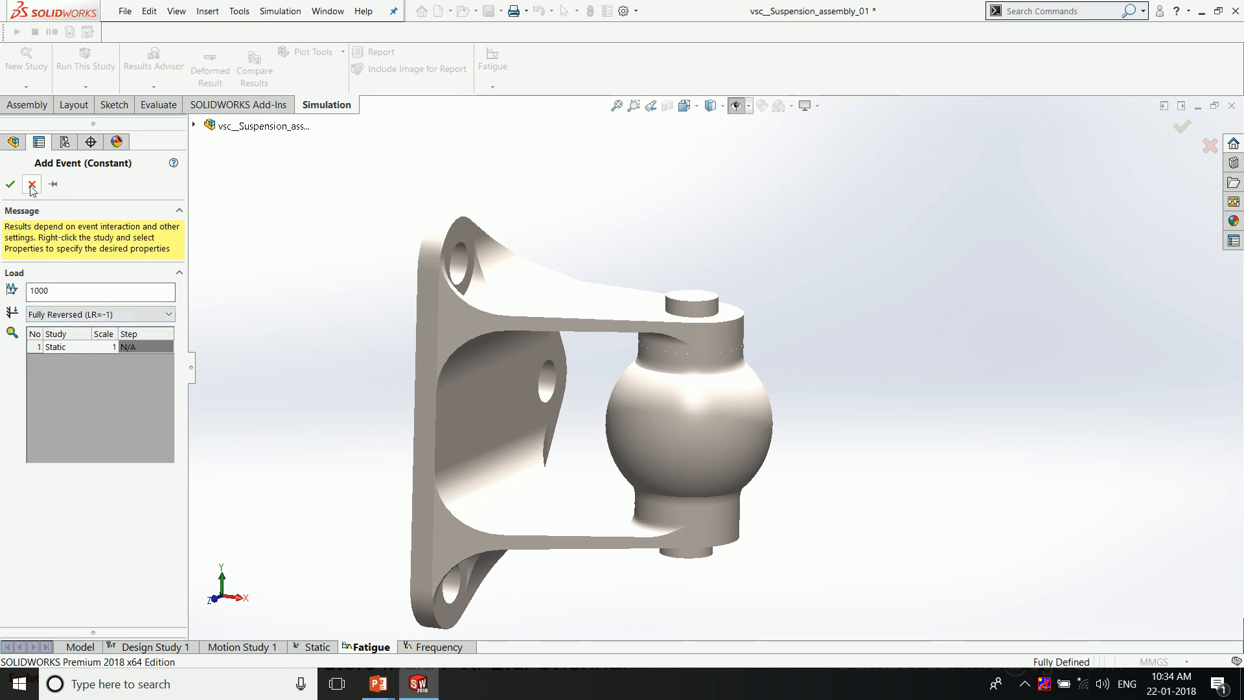
{"action": "left_click", "coordinate": [10, 184]}
{"action": "left_click", "coordinate": [239, 307]}
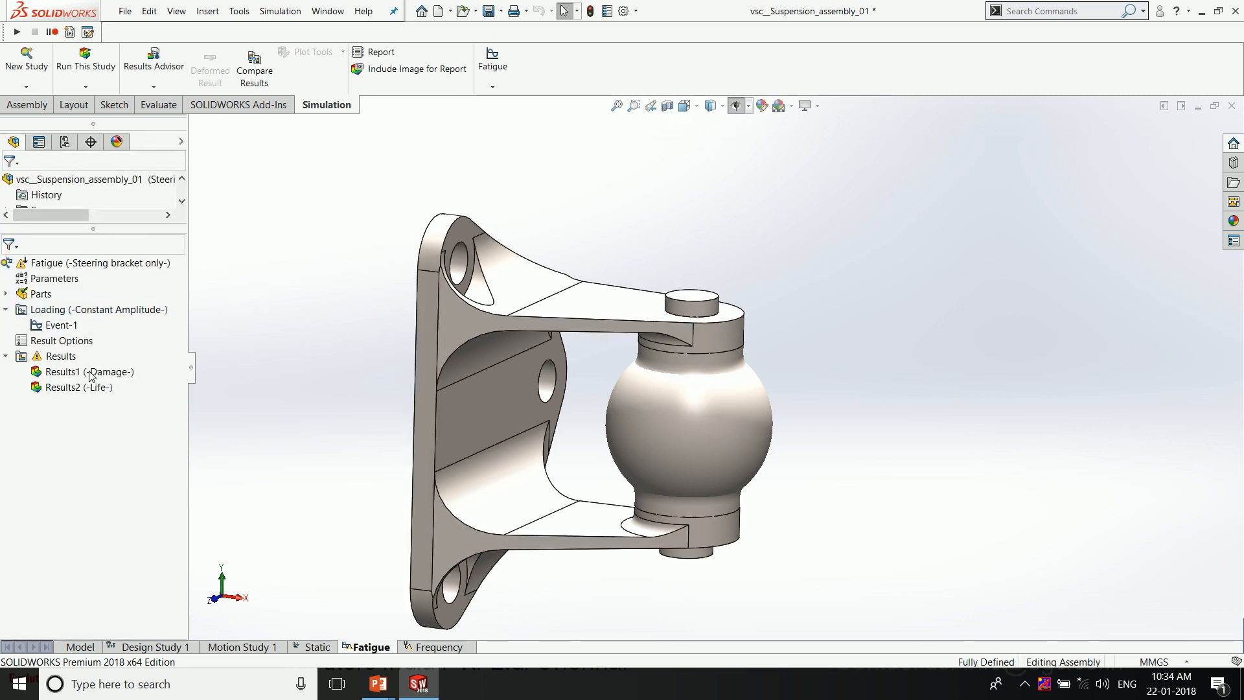
Step: Show the fatigue damage plot and move its maximum label out beside the ball
{"action": "double_click", "coordinate": [90, 373]}
{"action": "left_click", "coordinate": [330, 354]}
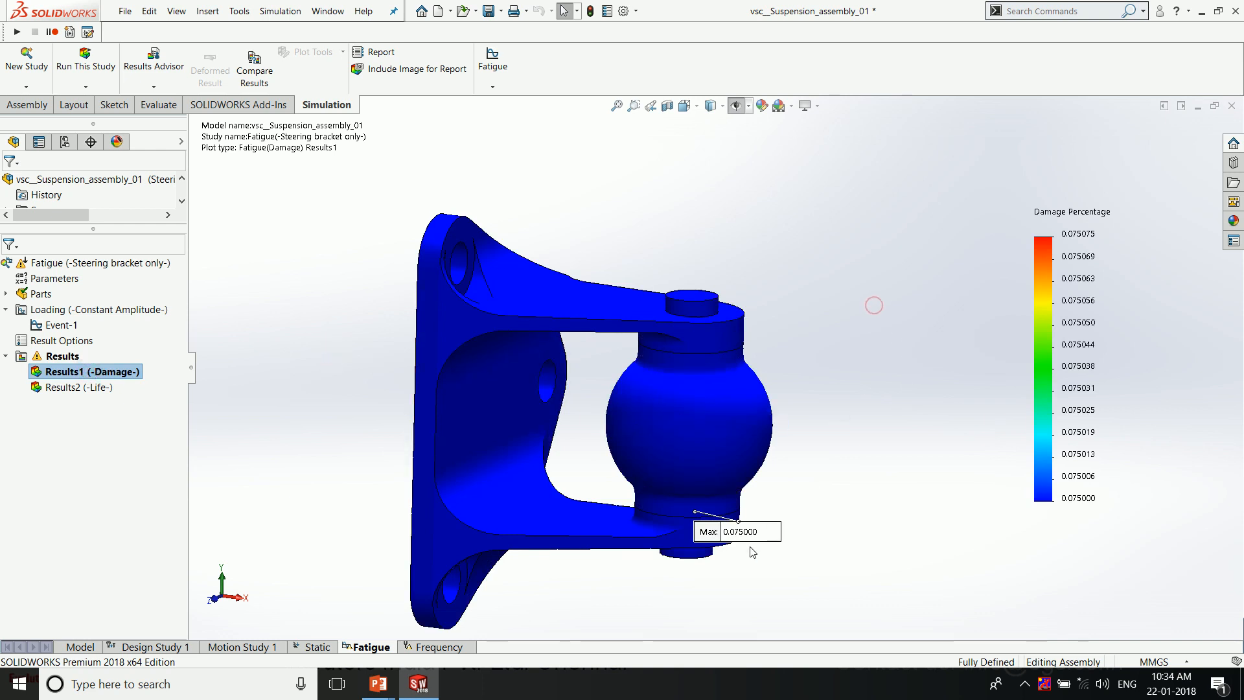
{"action": "left_click_drag", "start_coordinate": [754, 543], "coordinate": [897, 422]}
{"action": "left_click", "coordinate": [903, 536]}
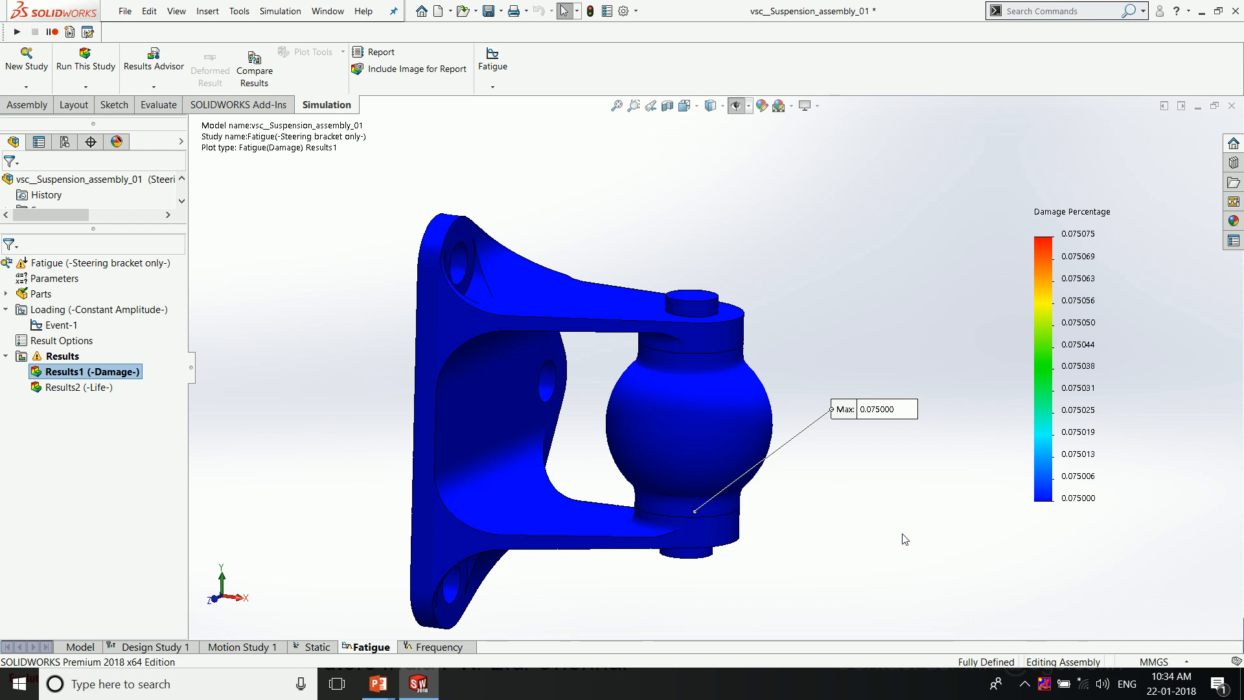
Step: Show the fatigue life plot, move its maximum label farther out and lower beside the ball, and rotate the bracket slightly
{"action": "left_click", "coordinate": [71, 387]}
{"action": "double_click", "coordinate": [71, 388]}
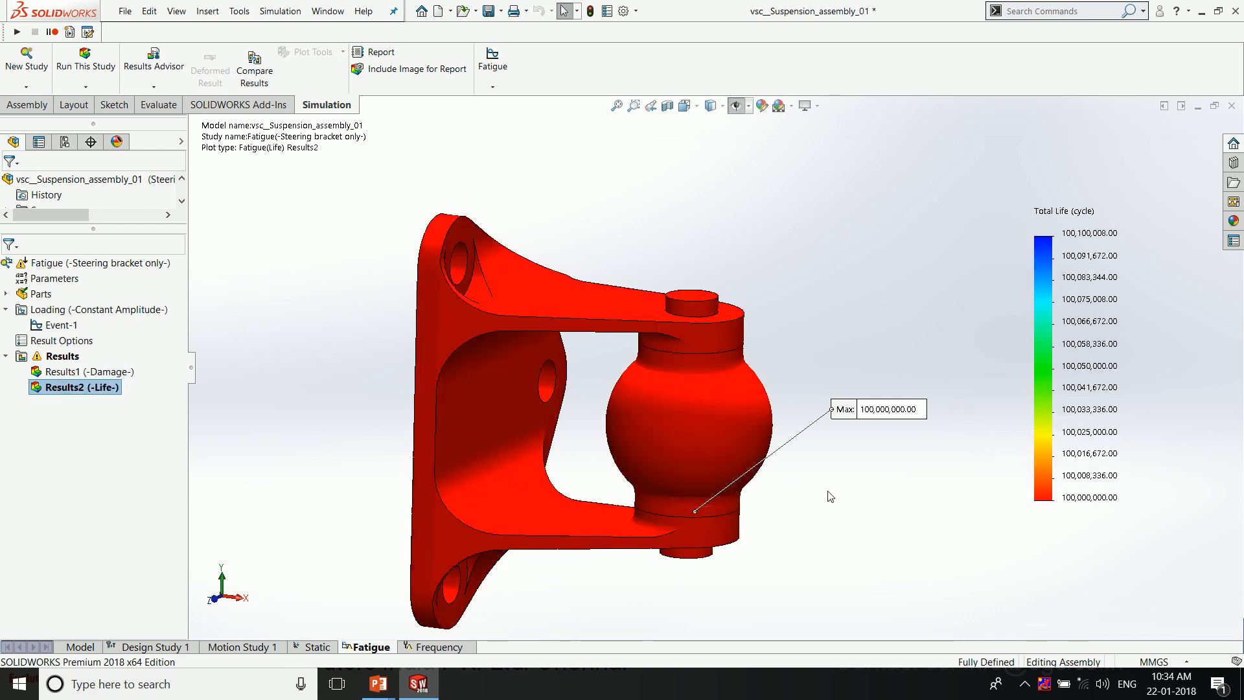
{"action": "left_click_drag", "start_coordinate": [897, 414], "coordinate": [935, 481]}
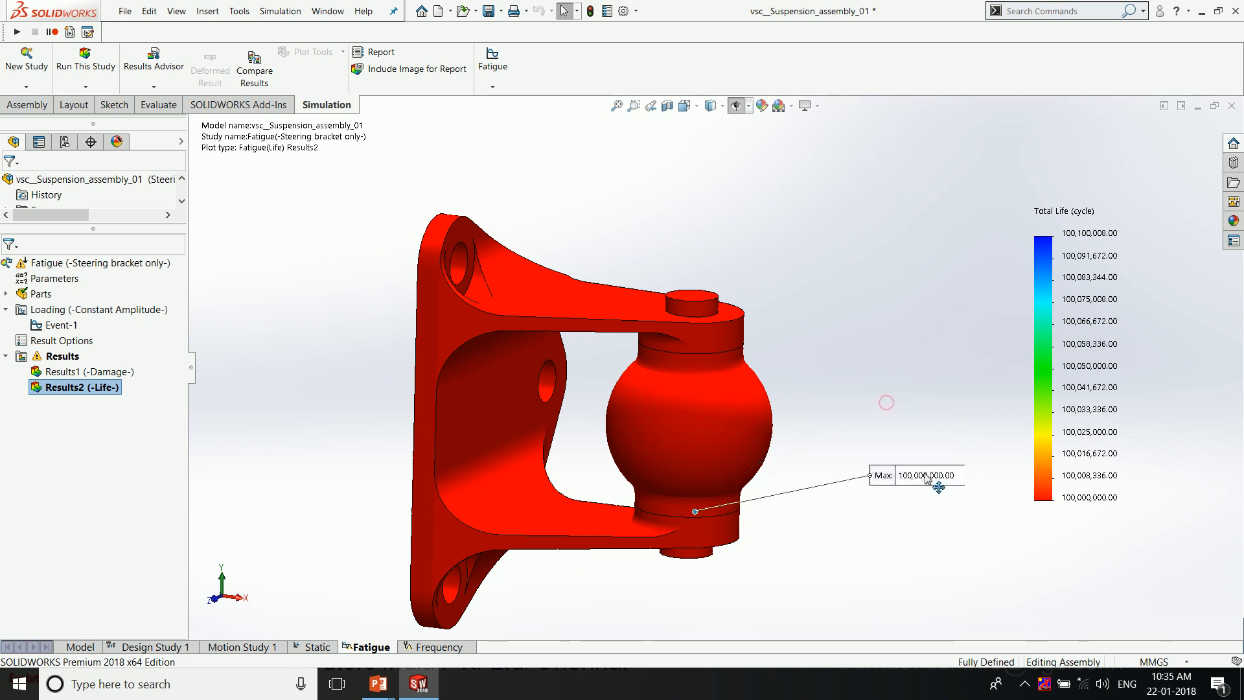
{"action": "middle_click_drag", "start_coordinate": [913, 547], "coordinate": [874, 537]}
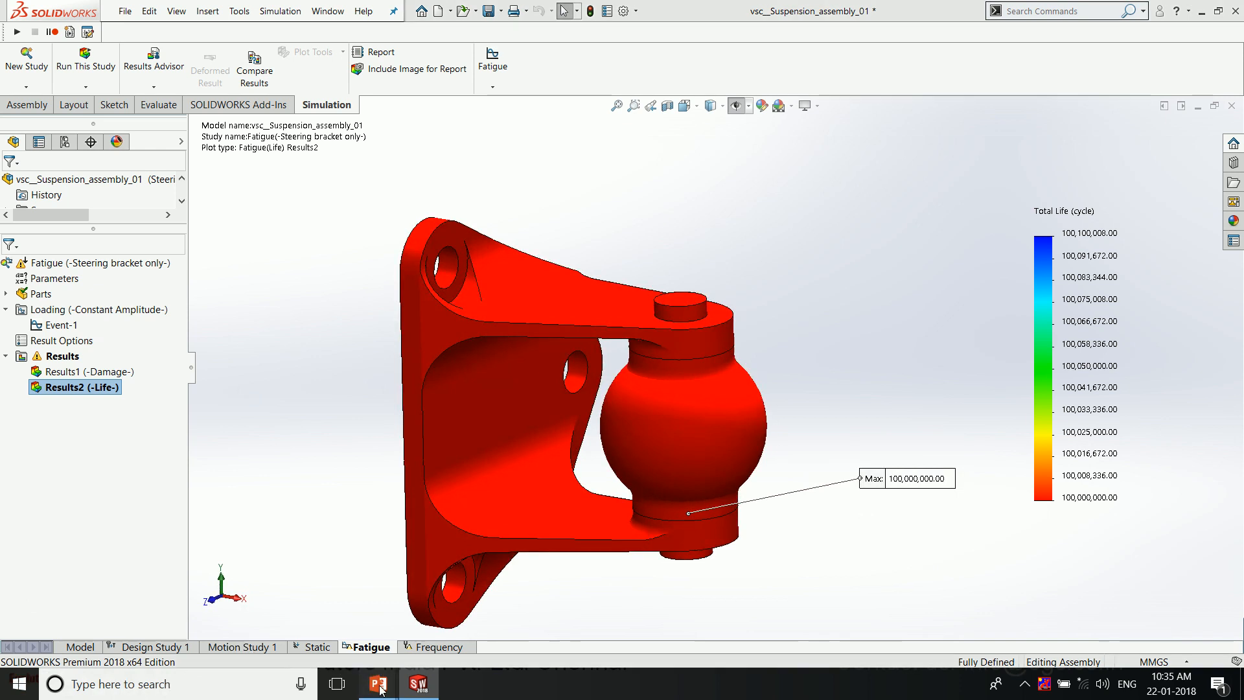
Step: Switch to the PowerPoint slide show, advance from the Fatigue Analysis slide to the Frequency slide, and return to the SOLIDWORKS assembly
{"action": "mouse_move", "coordinate": [380, 687]}
{"action": "left_click", "coordinate": [326, 632]}
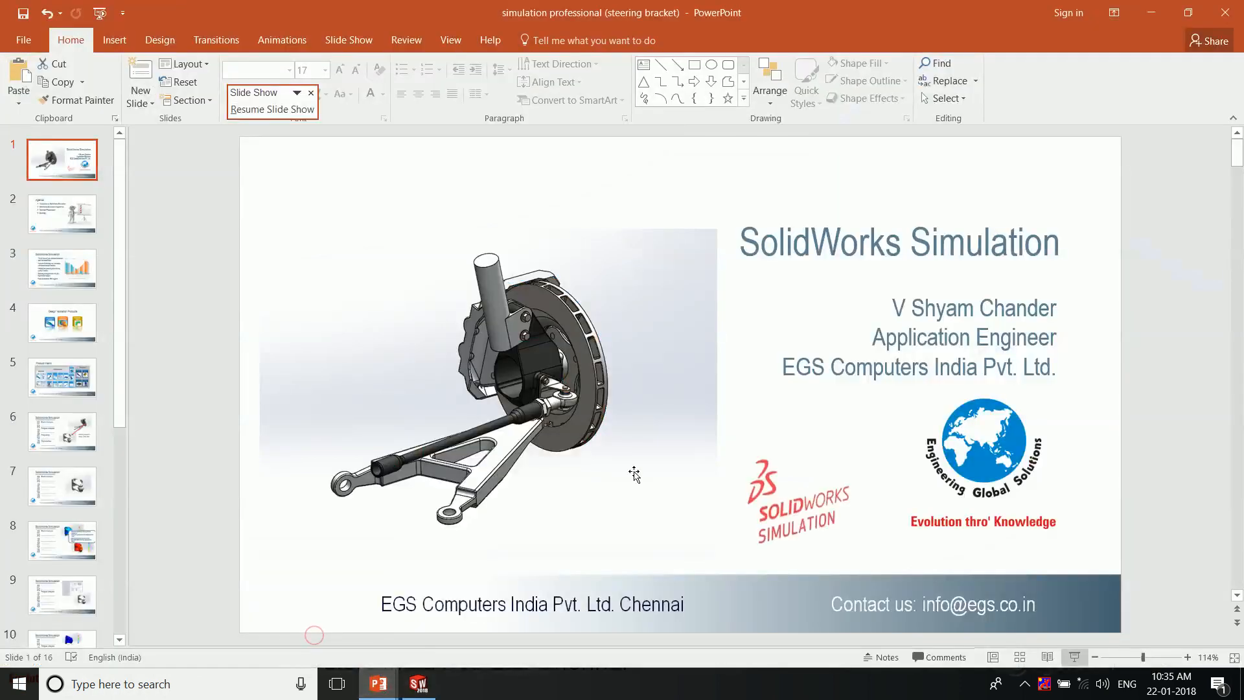
{"action": "mouse_move", "coordinate": [379, 683]}
{"action": "left_click", "coordinate": [462, 628]}
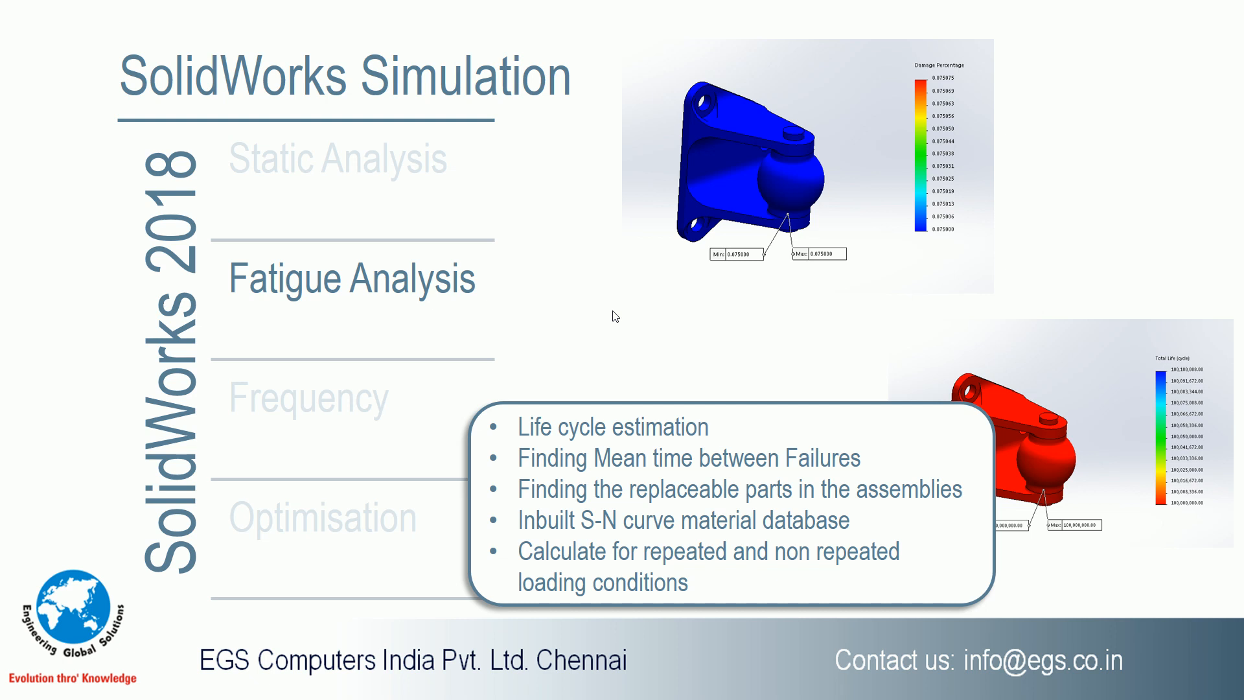
{"action": "left_click", "coordinate": [615, 317]}
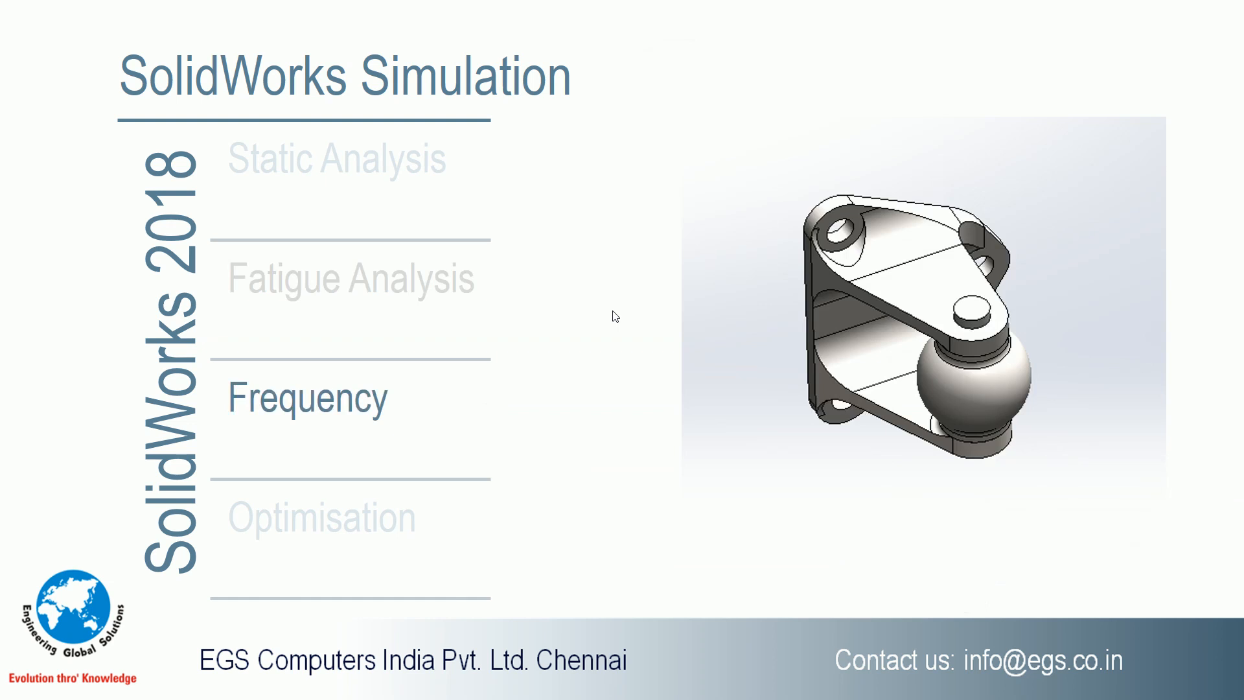
{"action": "key", "text": "super+Tab"}
{"action": "left_click", "coordinate": [928, 257]}
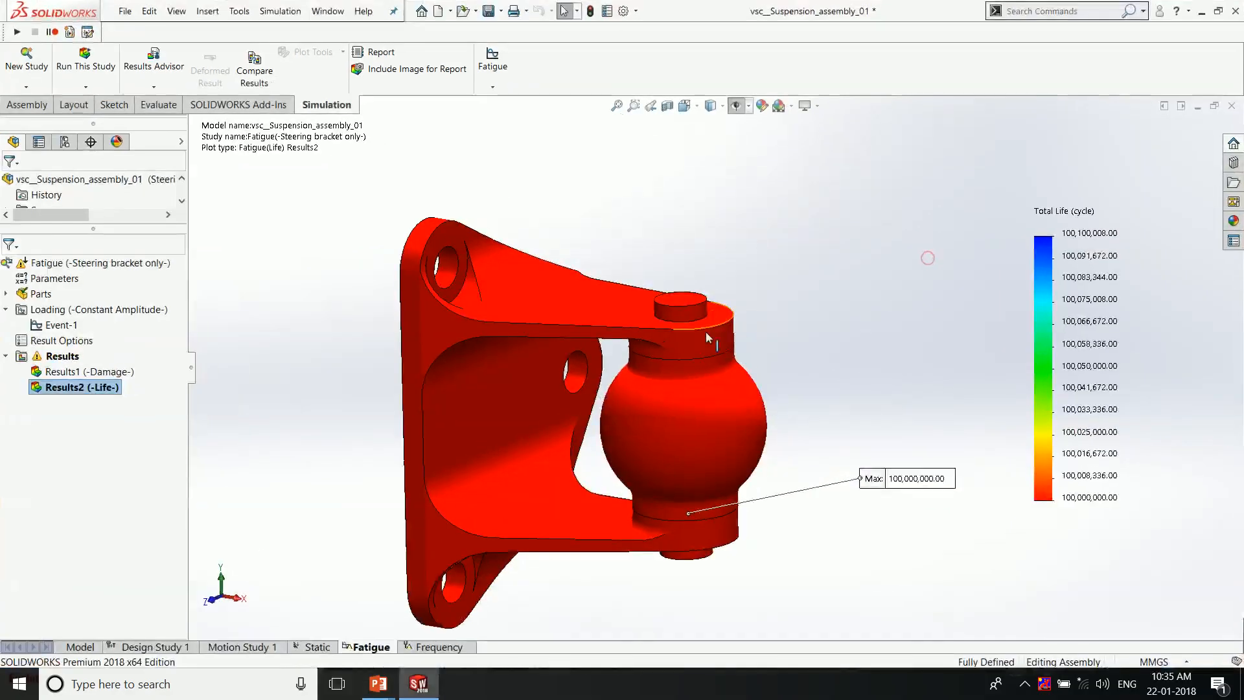
Step: Open the Frequency study and highlight the bolt hole faces held by its Fixed-1 fixture
{"action": "left_click", "coordinate": [439, 647]}
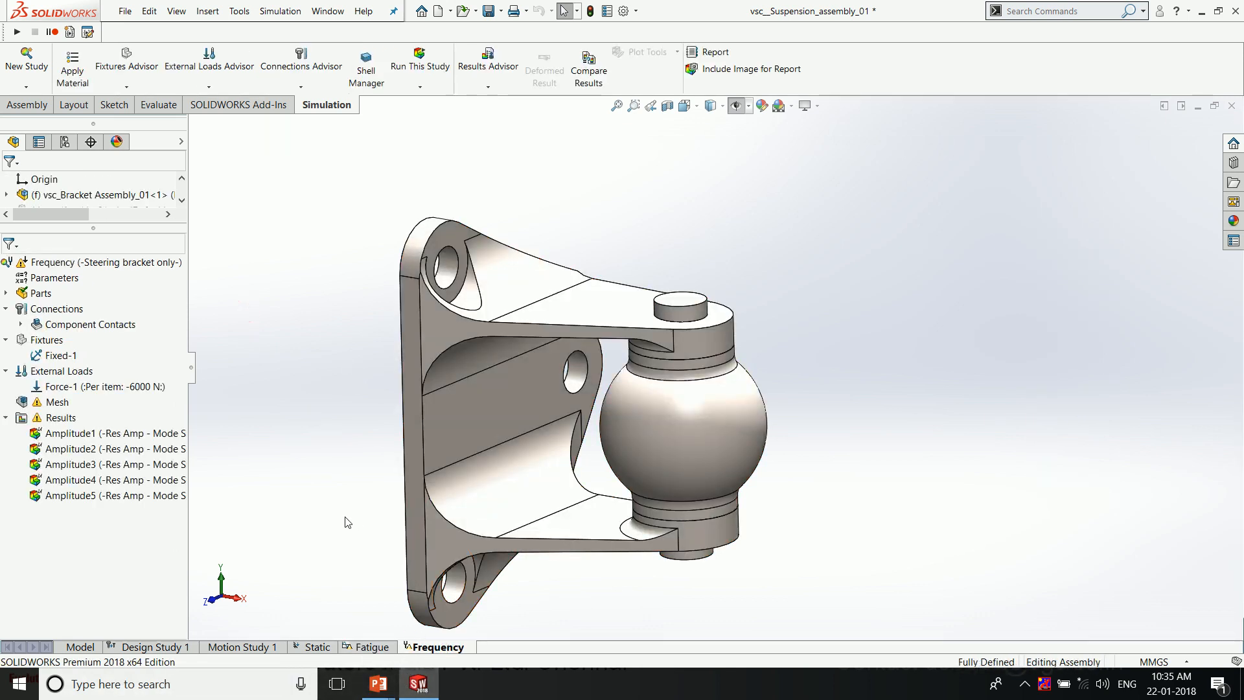
{"action": "scroll", "coordinate": [259, 550], "scroll_direction": "down", "scroll_amount": 1}
{"action": "scroll", "coordinate": [522, 464], "scroll_direction": "up", "scroll_amount": 2}
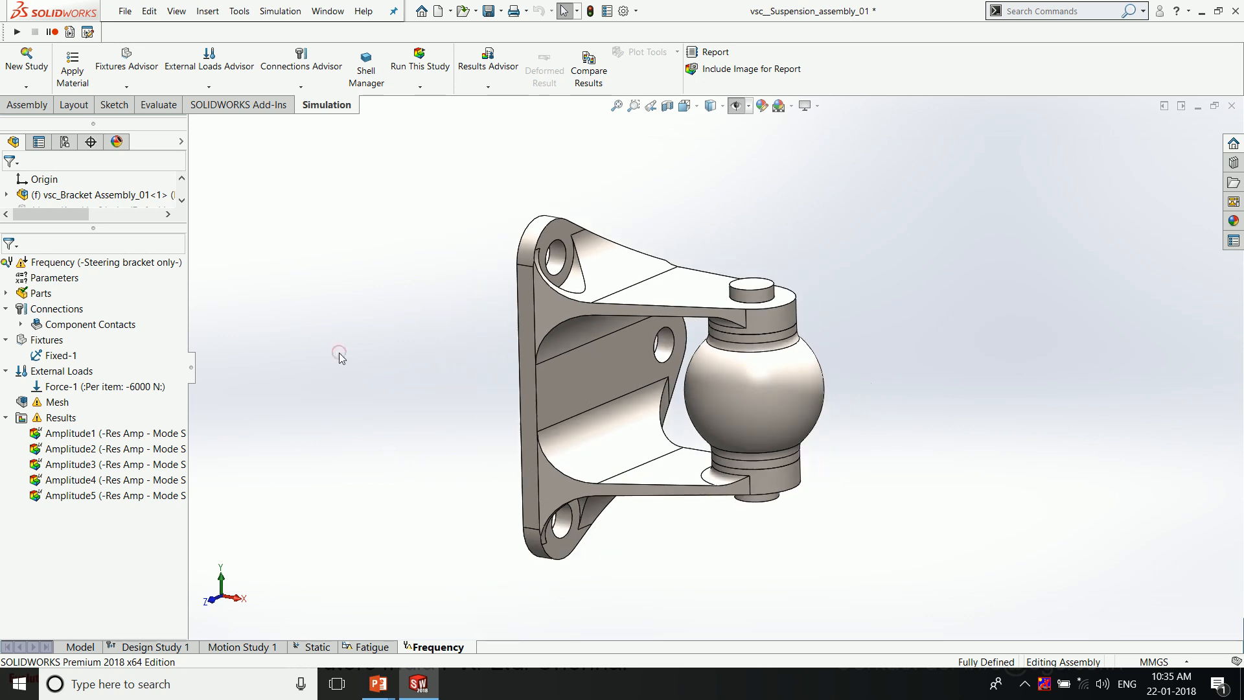
{"action": "left_click", "coordinate": [62, 355]}
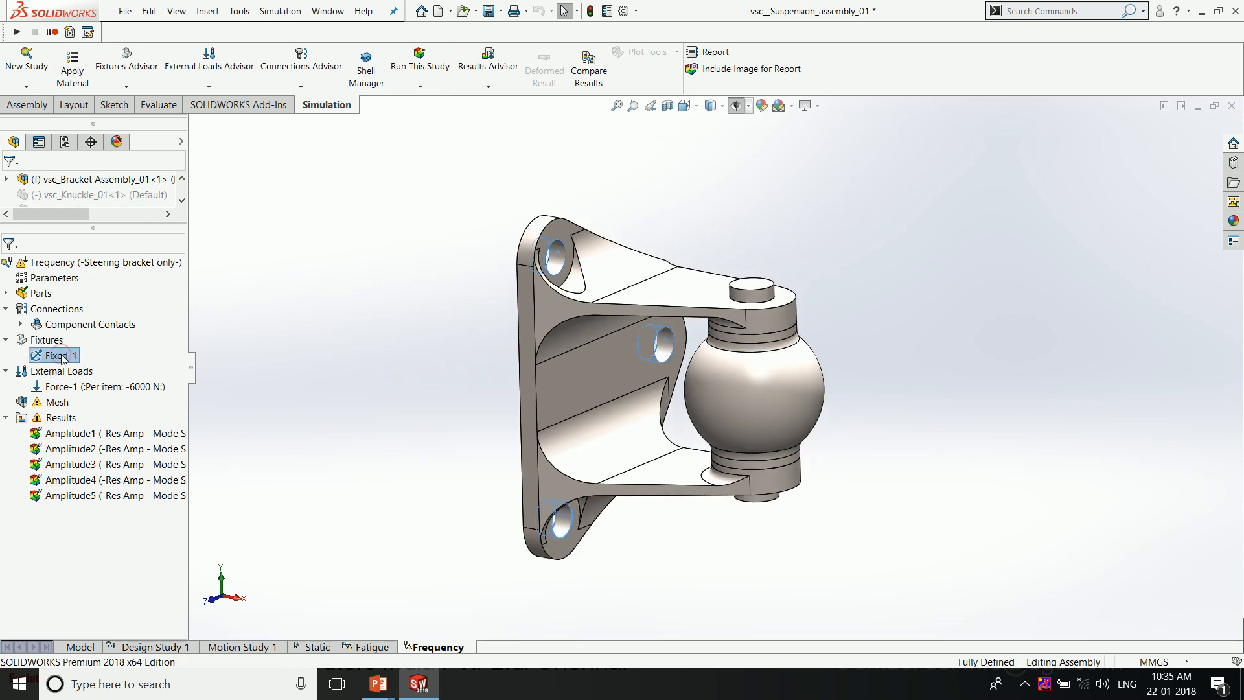
{"action": "left_click", "coordinate": [385, 506]}
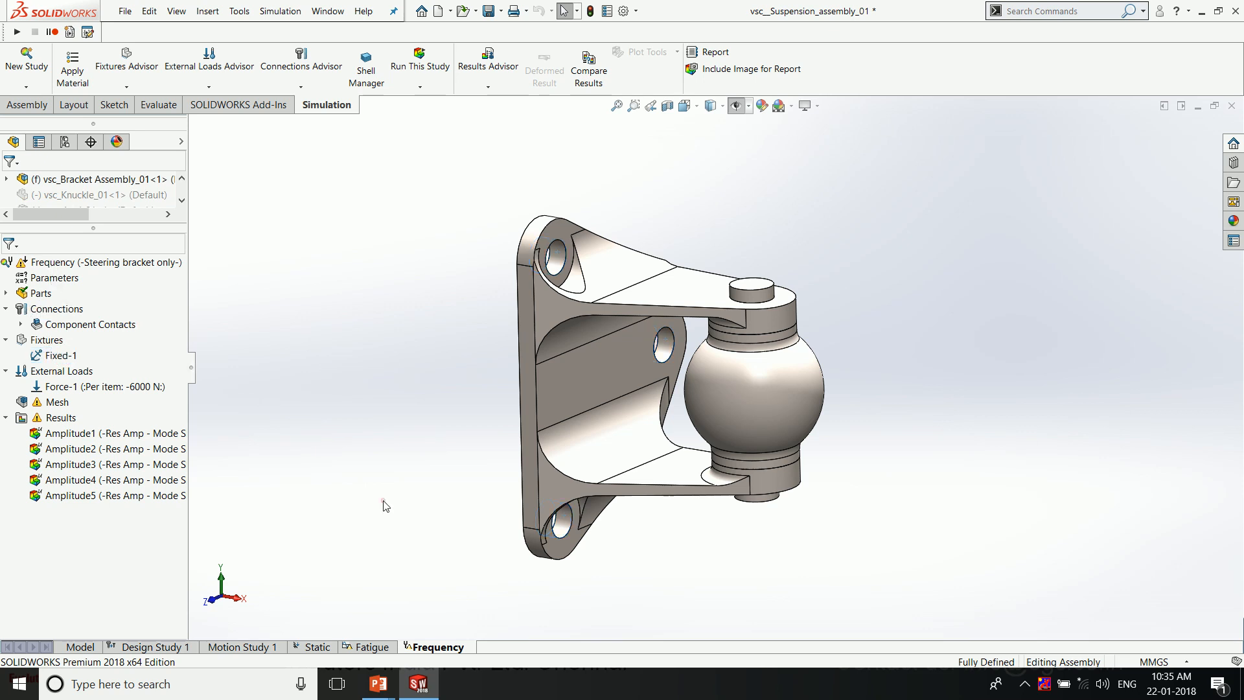
Step: Try to copy the Parts setup from the Static study to the Frequency study, and check the Frequency study's Fixed-1 fixture again
{"action": "left_click", "coordinate": [311, 646]}
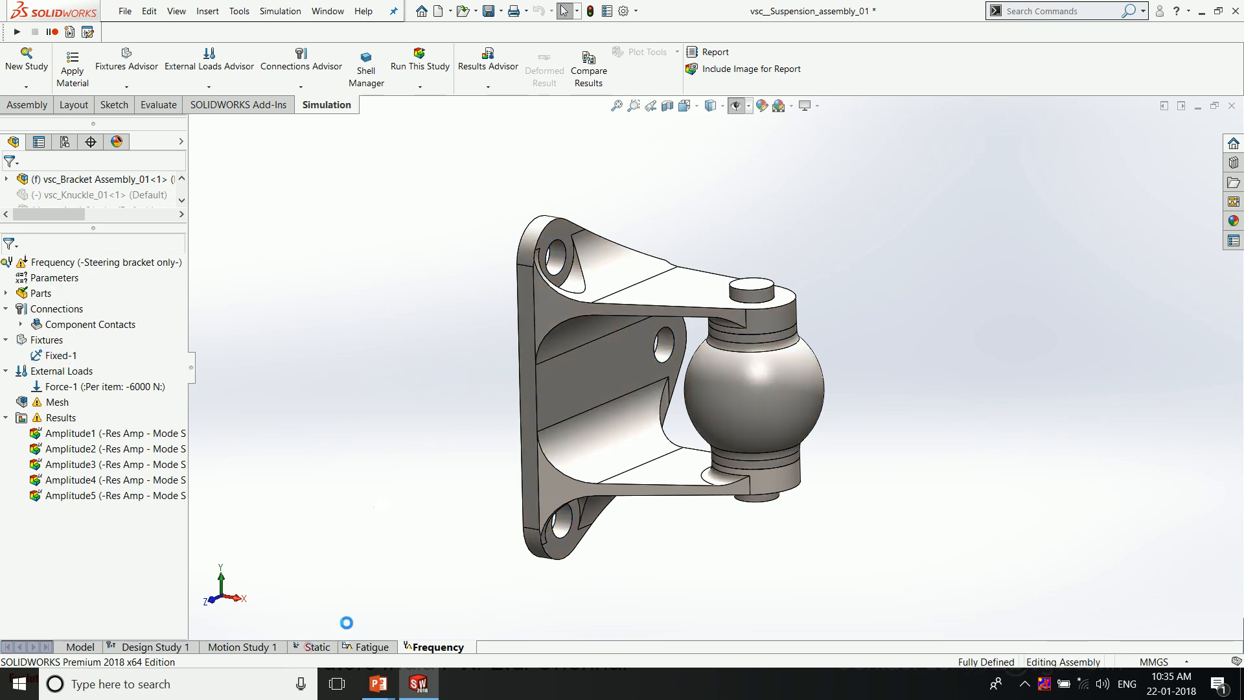
{"action": "left_click_drag", "start_coordinate": [37, 295], "coordinate": [446, 607]}
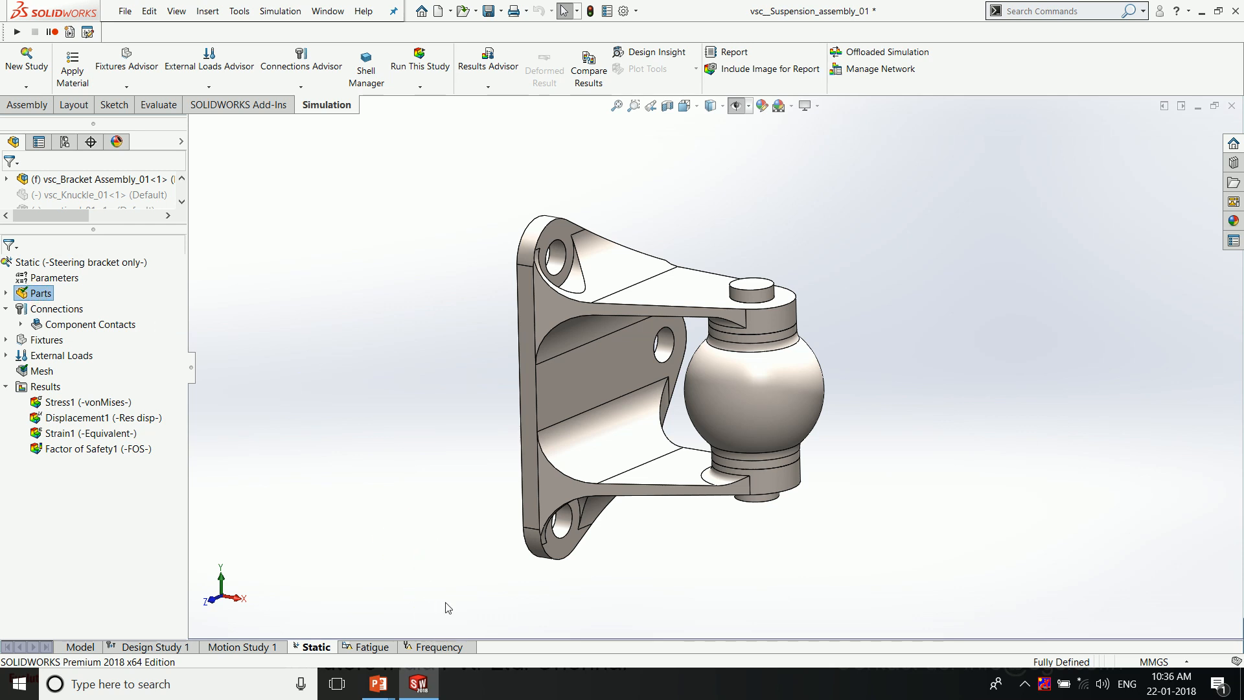
{"action": "left_click", "coordinate": [434, 646]}
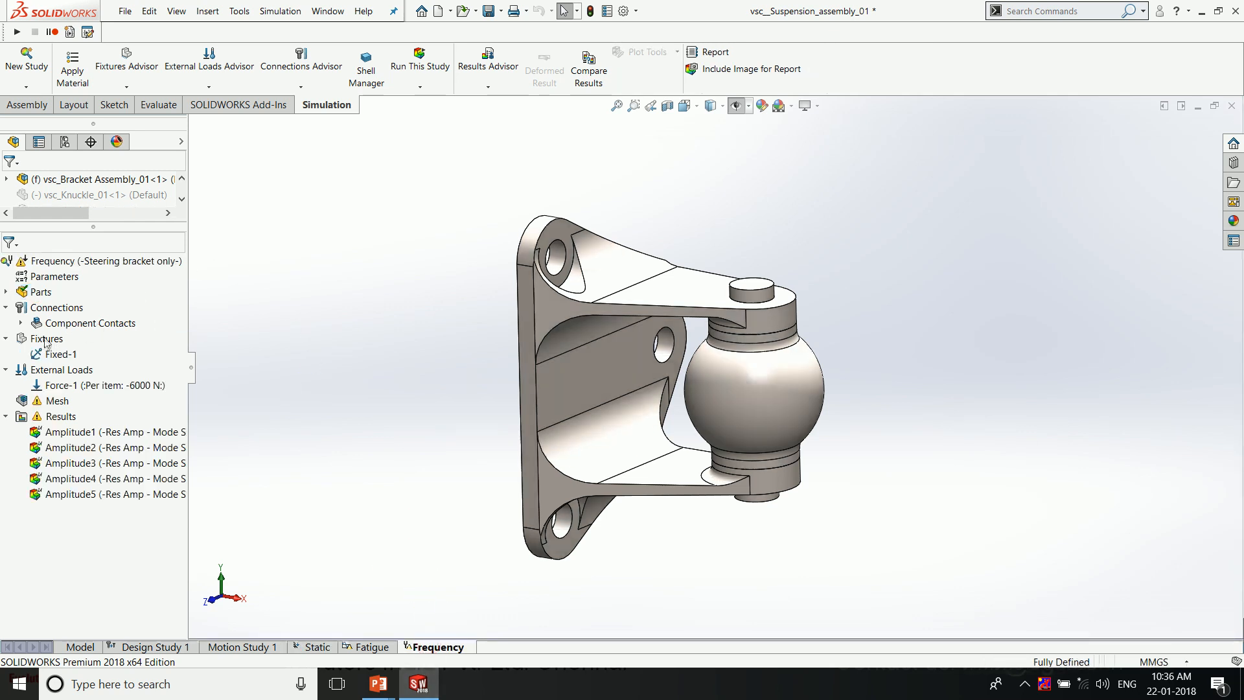
{"action": "left_click", "coordinate": [52, 355]}
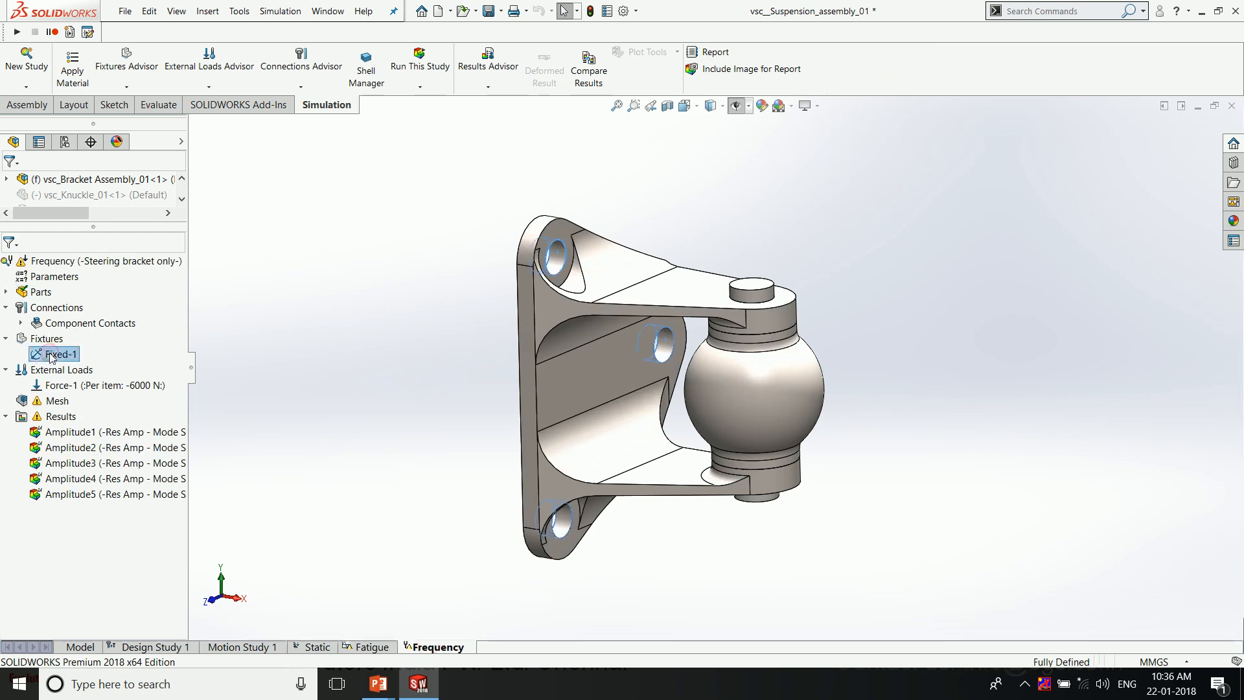
{"action": "left_click", "coordinate": [254, 381]}
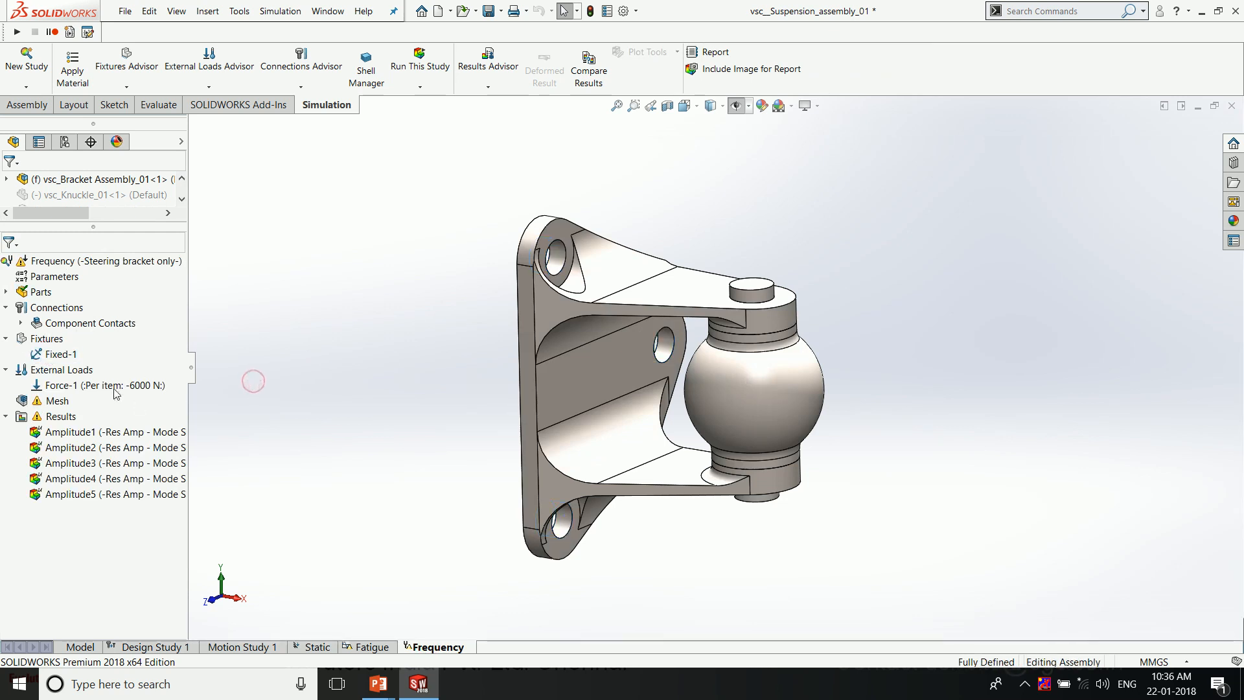
Step: Show the frequency study's amplitude plot for mode shape 1, followed by the one for mode shape 2
{"action": "double_click", "coordinate": [89, 431]}
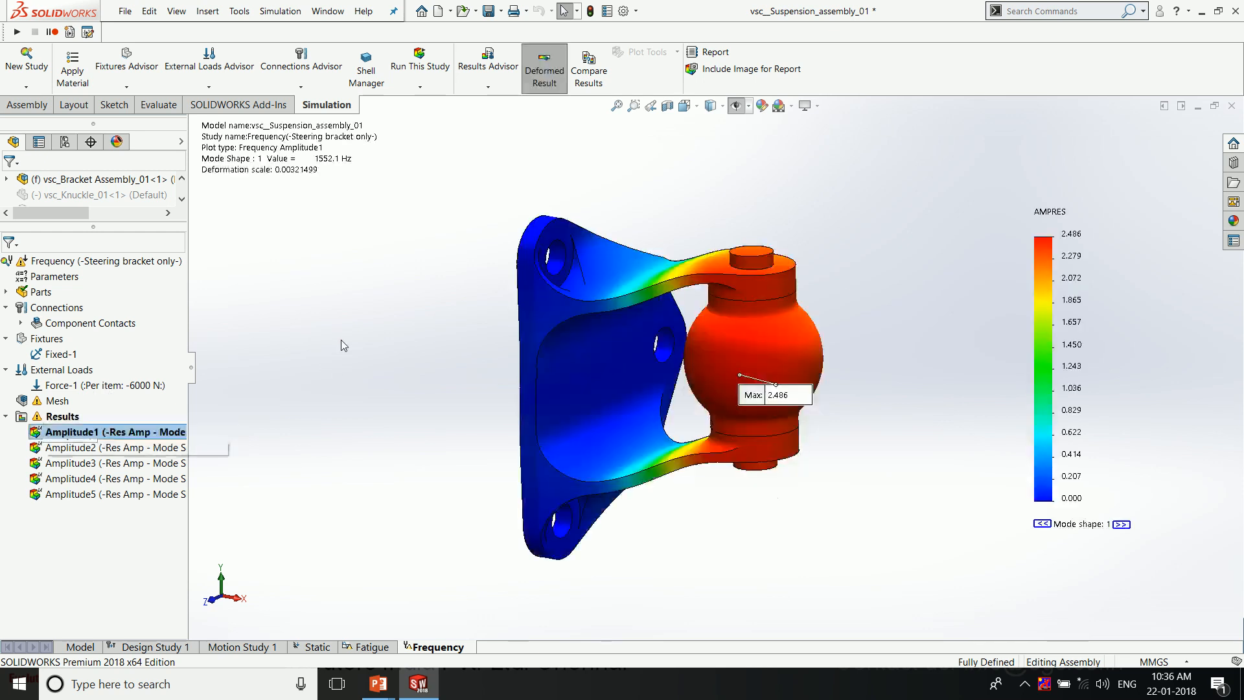
{"action": "left_click", "coordinate": [343, 345]}
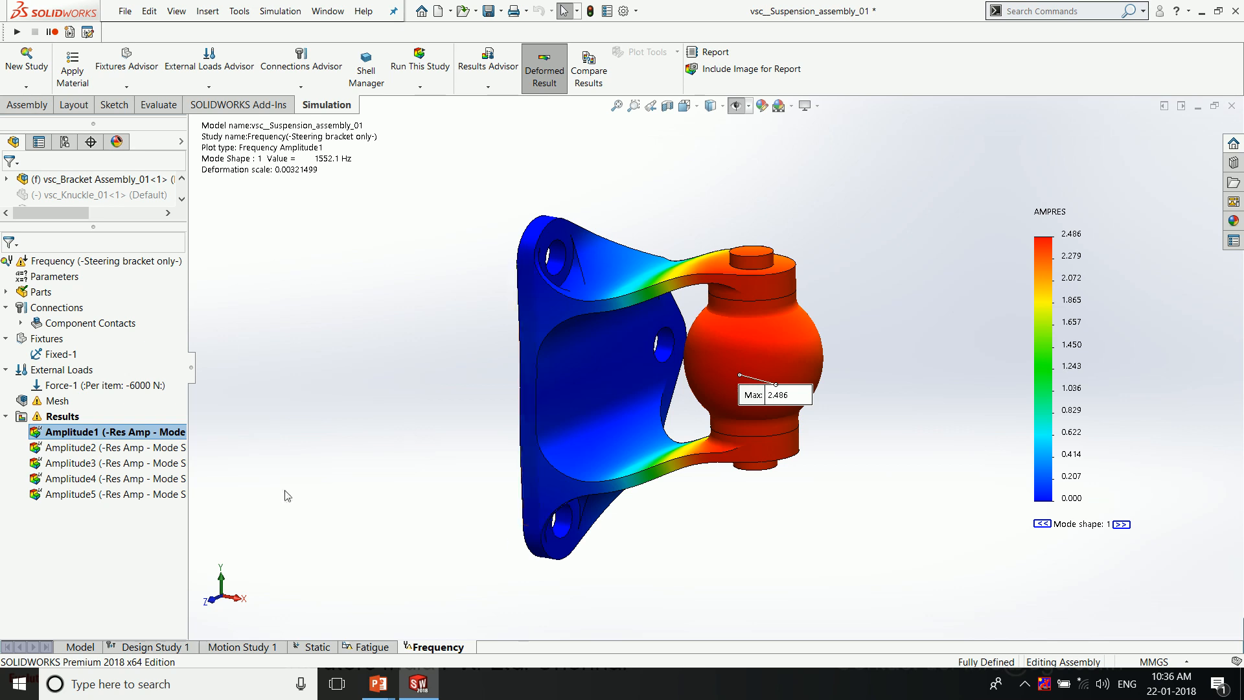
{"action": "double_click", "coordinate": [133, 449]}
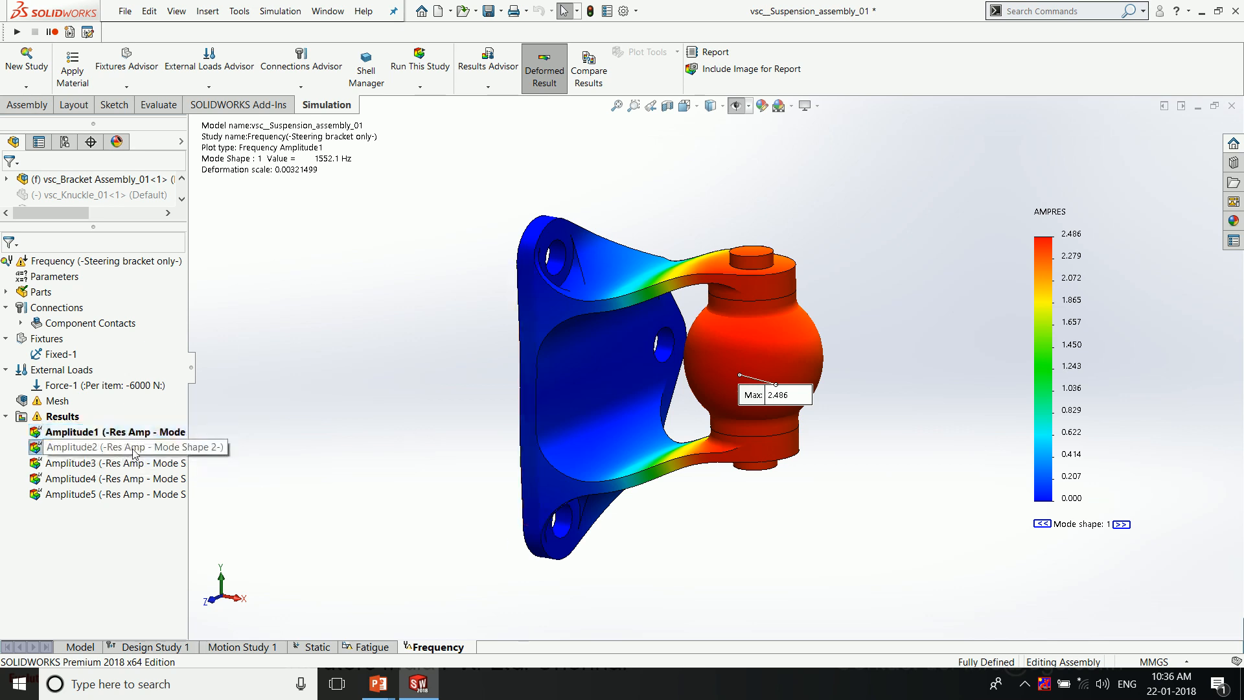
Step: Return to the mode shape 1 amplitude plot and play its animation
{"action": "double_click", "coordinate": [133, 432]}
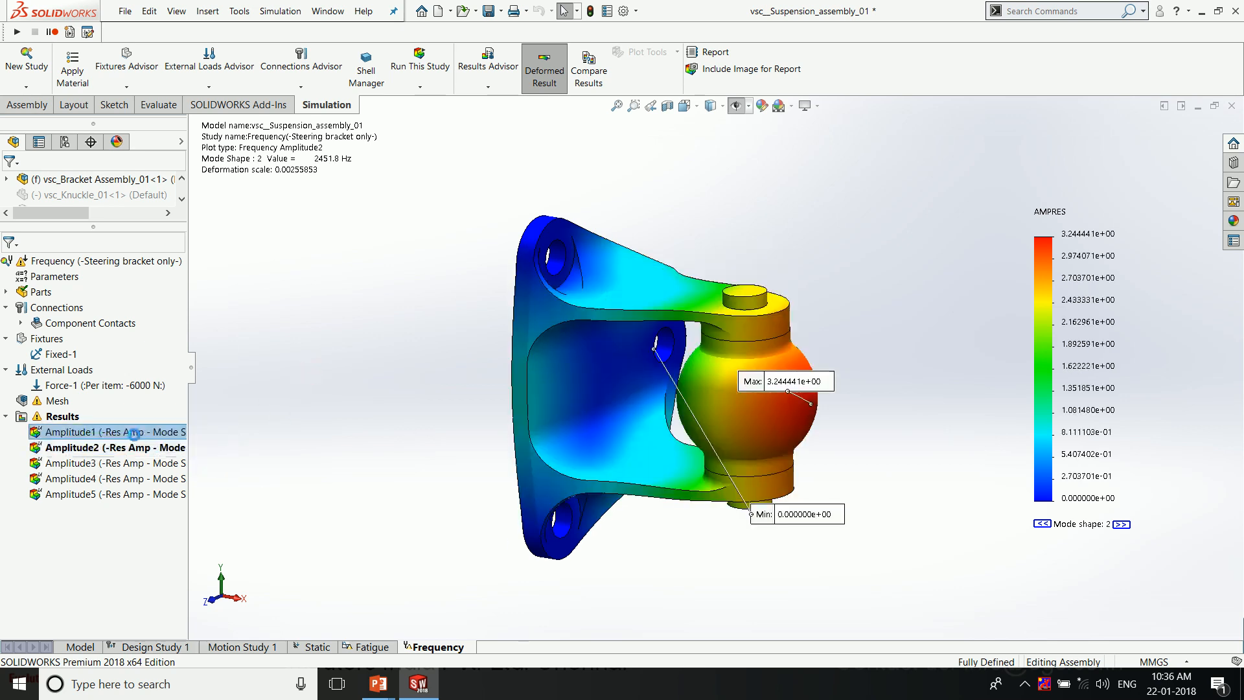
{"action": "right_click", "coordinate": [136, 433]}
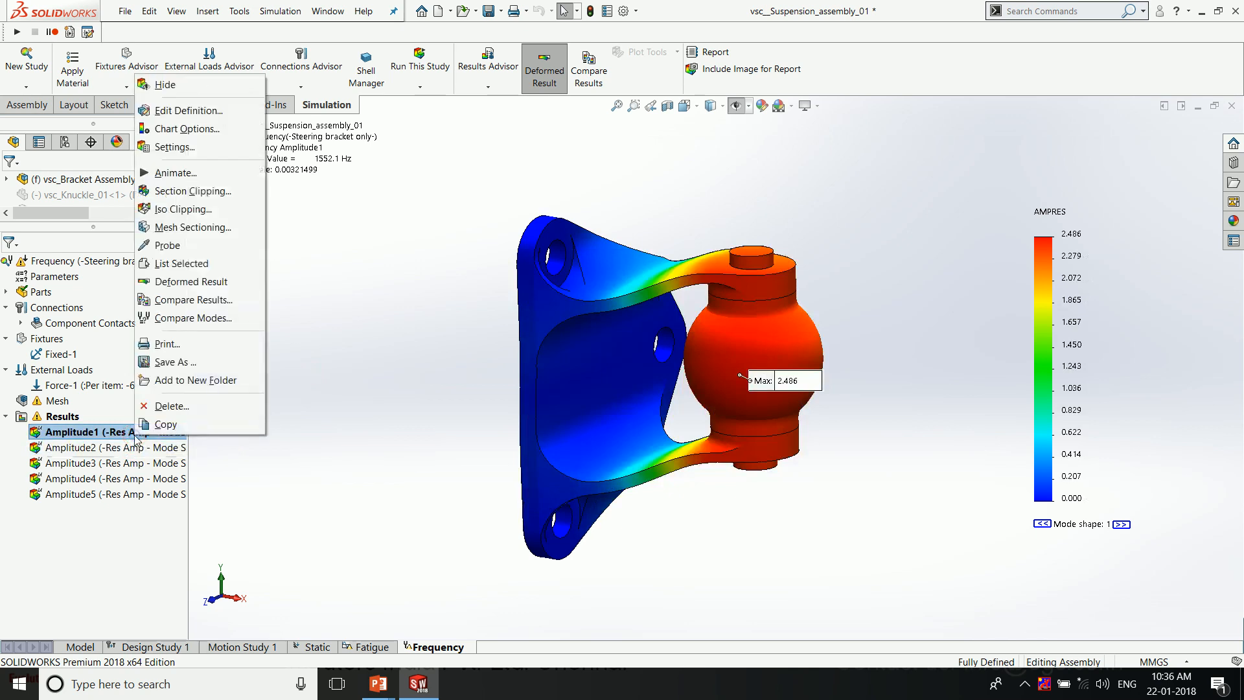
{"action": "left_click", "coordinate": [205, 174]}
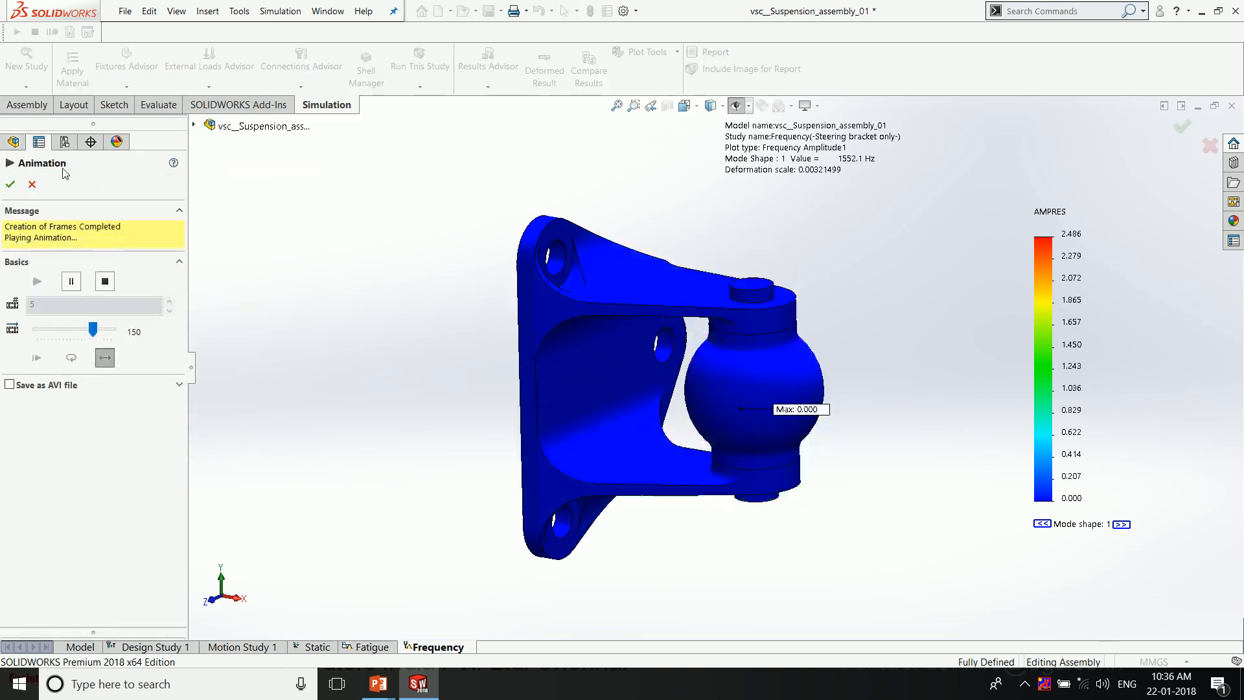
Step: End the mode shape 1 animation and return to the static amplitude plot
{"action": "left_click", "coordinate": [11, 185]}
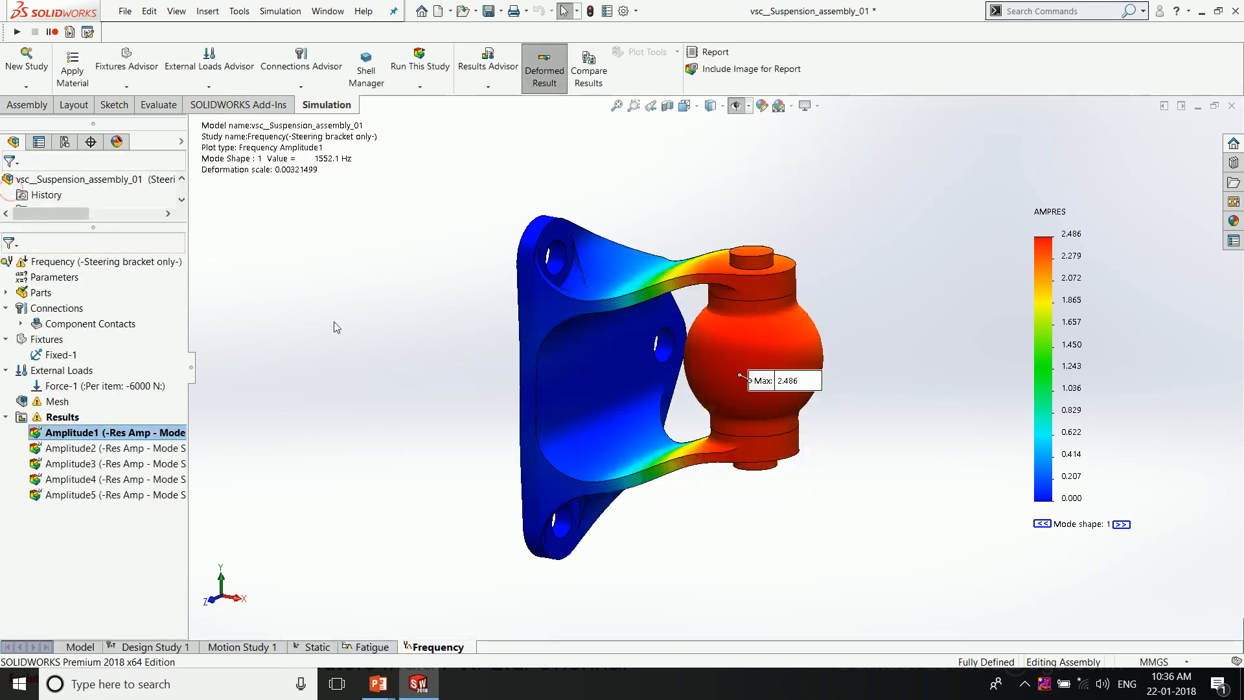
{"action": "right_click", "coordinate": [158, 431]}
{"action": "left_click", "coordinate": [360, 576]}
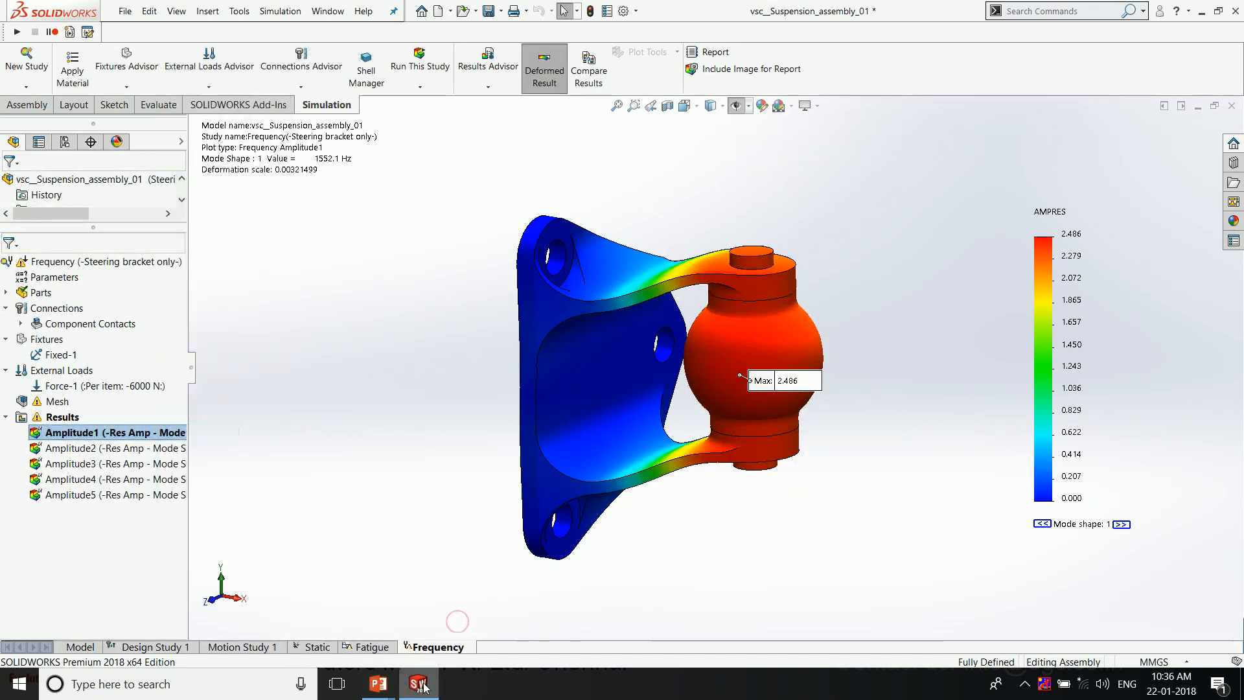
Step: Switch to the PowerPoint slide show and advance to the Optimisation slide
{"action": "left_click", "coordinate": [378, 689]}
{"action": "left_click", "coordinate": [444, 619]}
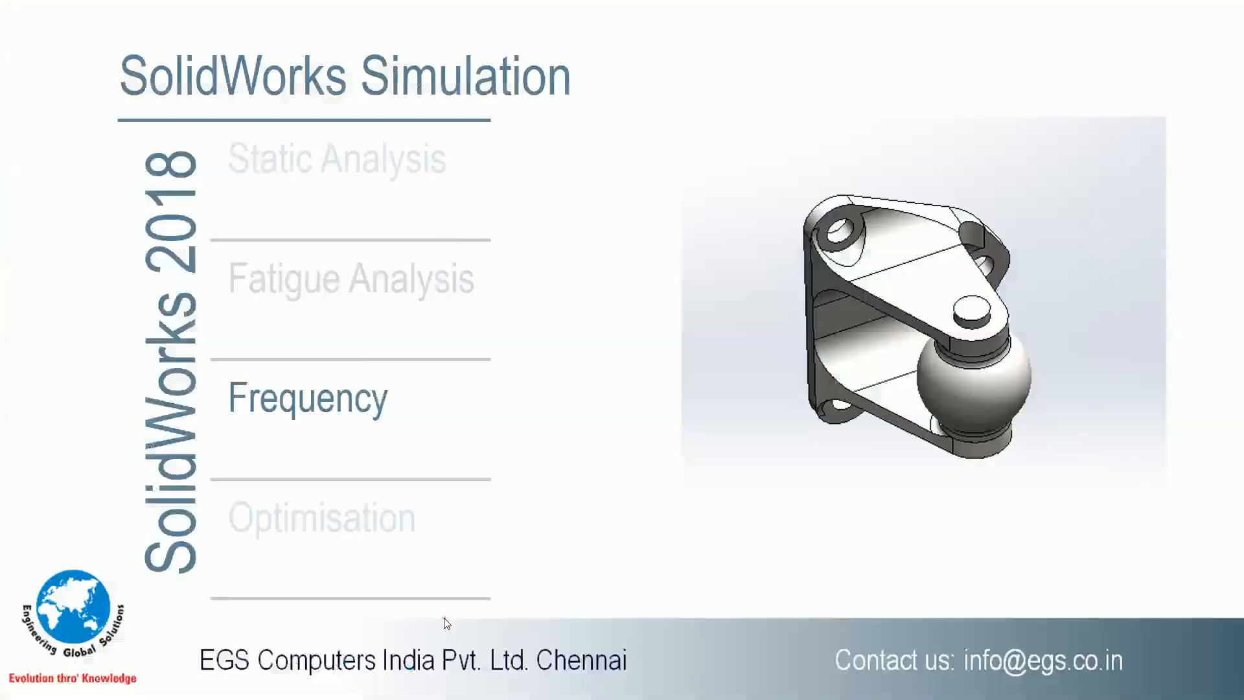
{"action": "left_click", "coordinate": [115, 386]}
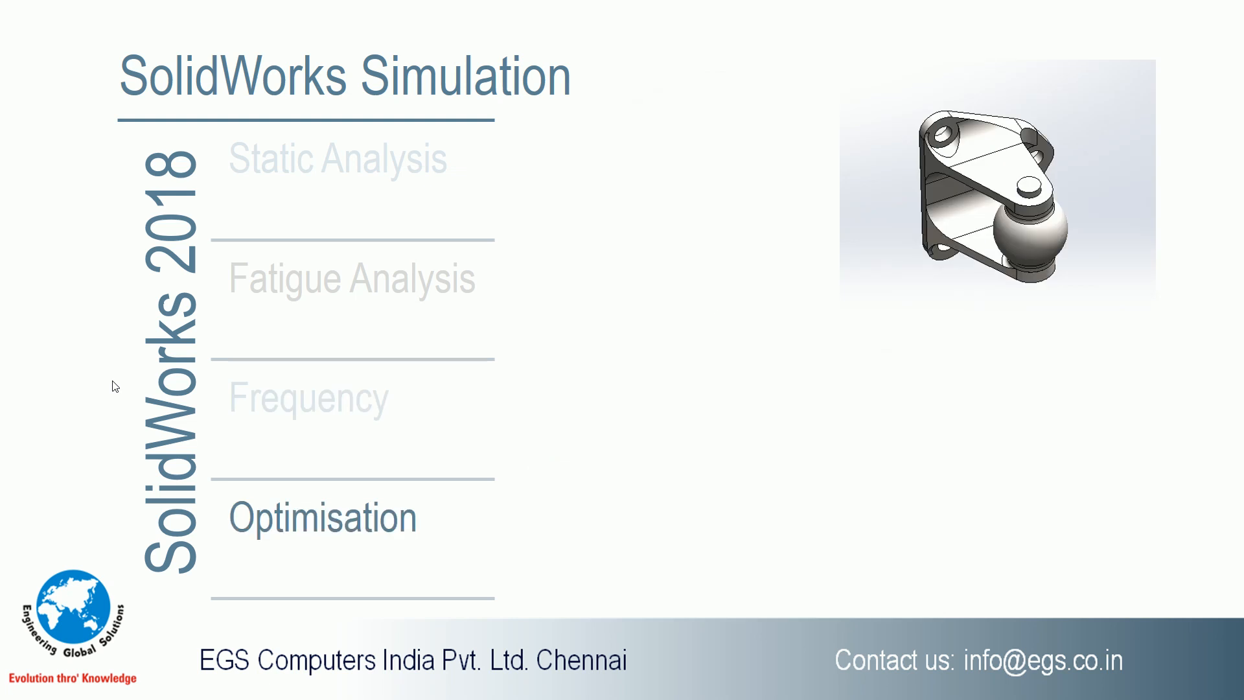
Step: Switch back to SOLIDWORKS, open Design Study 1 and check the range defined for its thick variable
{"action": "key", "text": "super+Tab"}
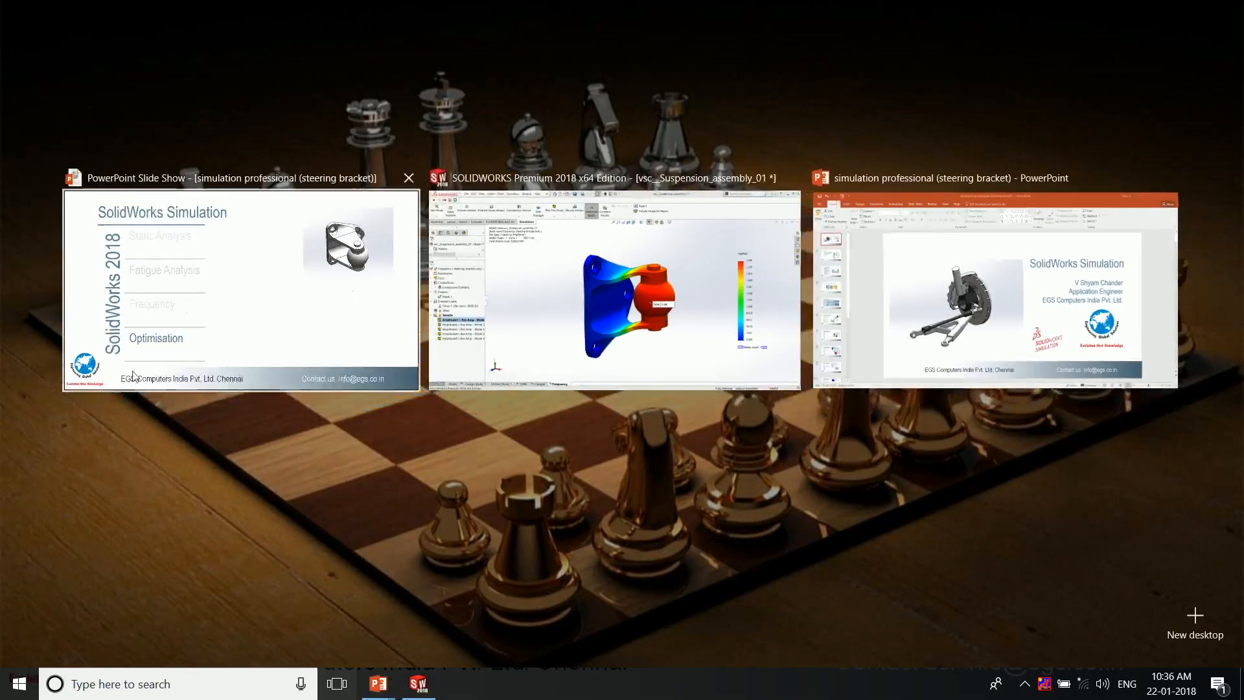
{"action": "left_click", "coordinate": [481, 316]}
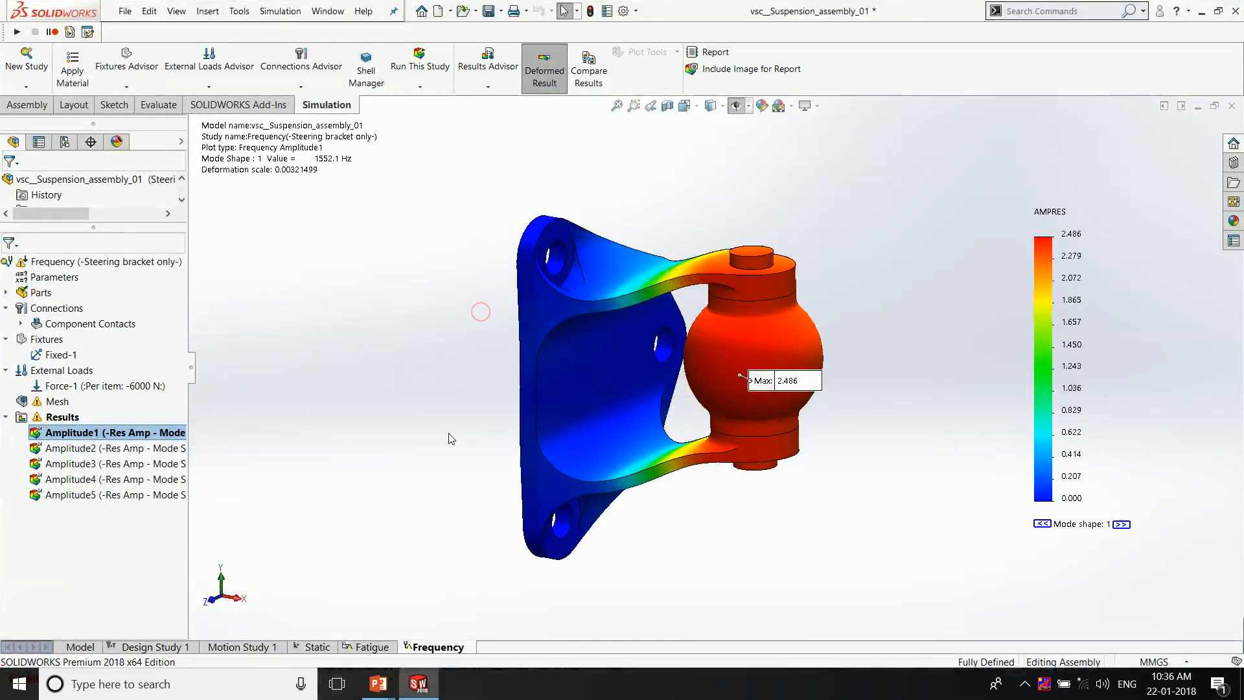
{"action": "left_click", "coordinate": [169, 650]}
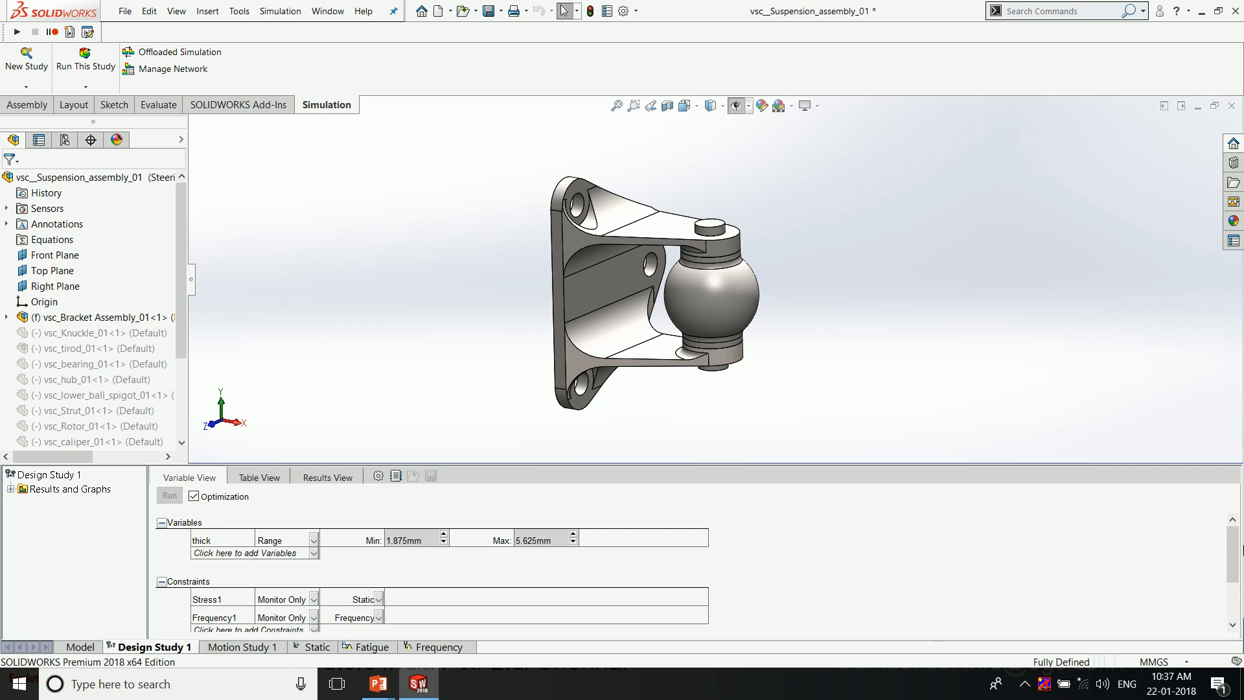
{"action": "left_click", "coordinate": [238, 543]}
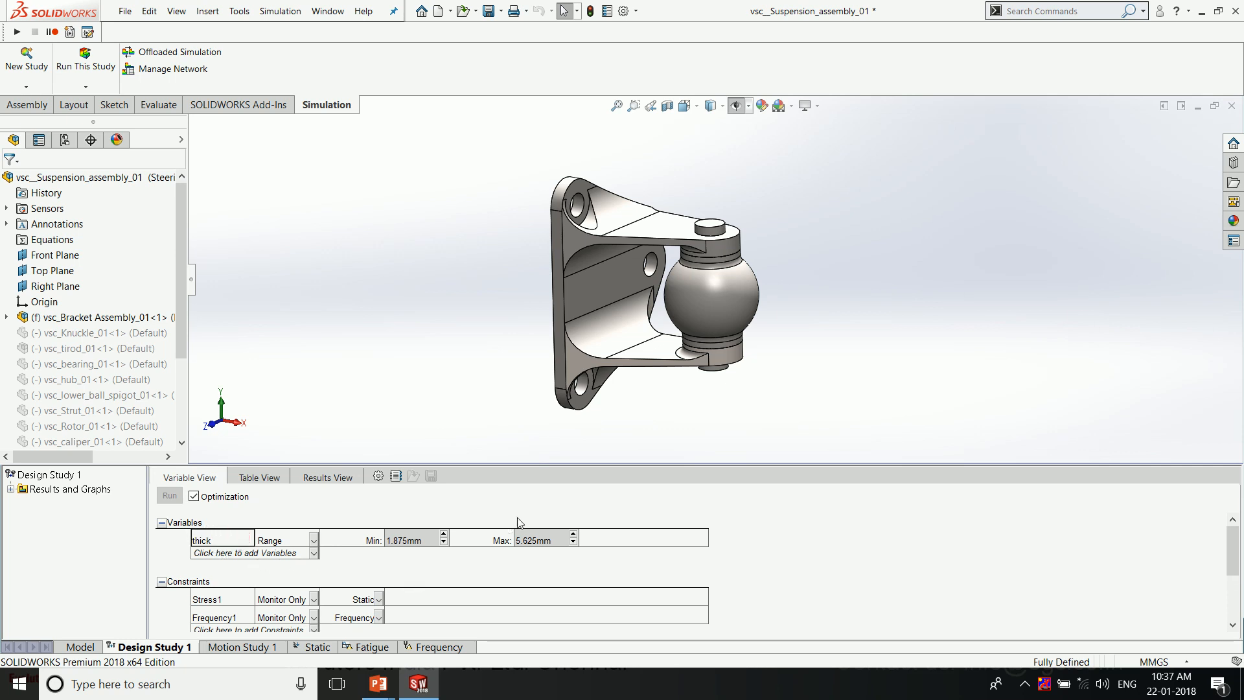
Step: Display the steering bracket's dimensions on the model by opening its back plate feature, and turn the bracket to inspect them
{"action": "double_click", "coordinate": [562, 298]}
{"action": "left_click", "coordinate": [374, 324]}
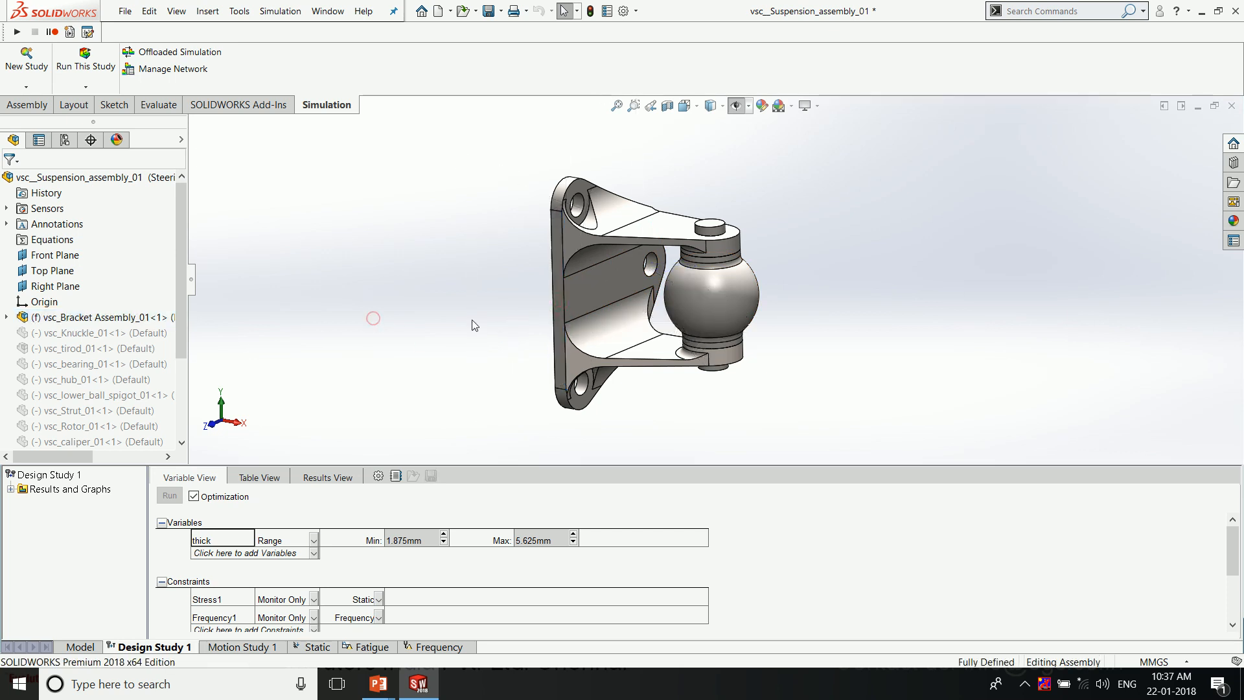
{"action": "double_click", "coordinate": [555, 301]}
{"action": "mouse_move", "coordinate": [270, 263]}
{"action": "middle_mouse_down"}
{"action": "mouse_move", "coordinate": [299, 281]}
{"action": "mouse_move", "coordinate": [285, 266]}
{"action": "middle_mouse_up"}
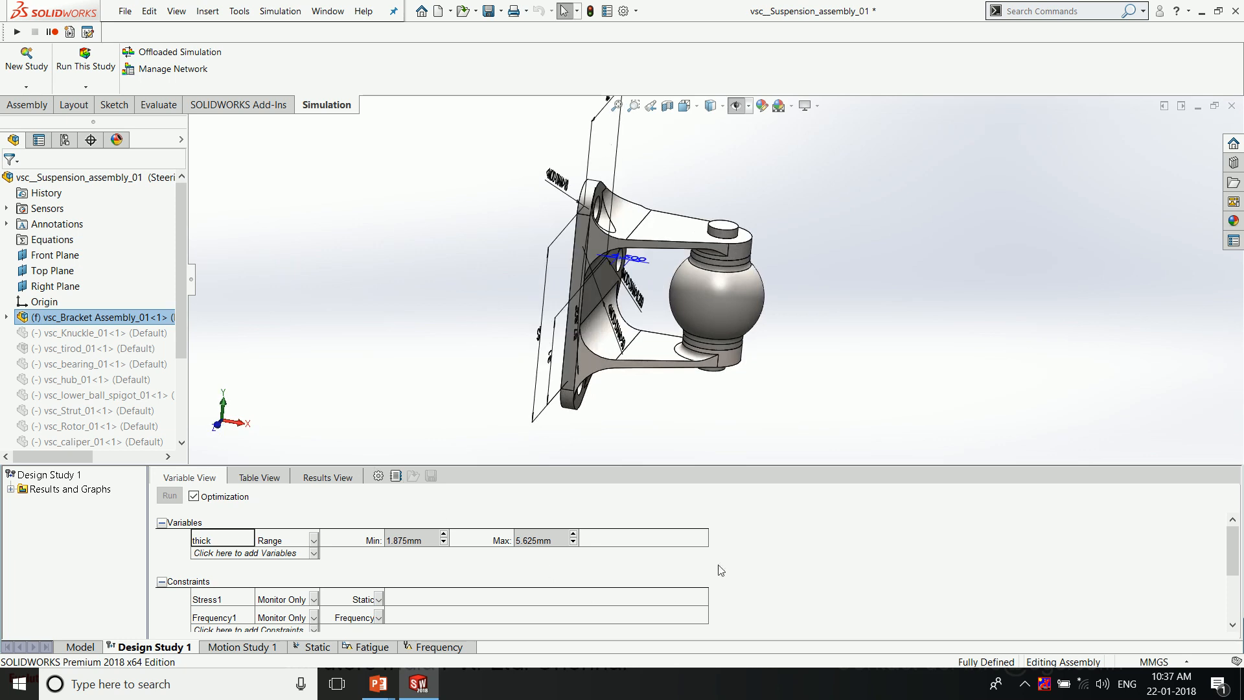
Step: Review the design study's constraints and its Mass1 minimize goal, and show the study's results table
{"action": "left_click", "coordinate": [748, 539]}
{"action": "left_click_drag", "start_coordinate": [1232, 537], "coordinate": [1242, 599]}
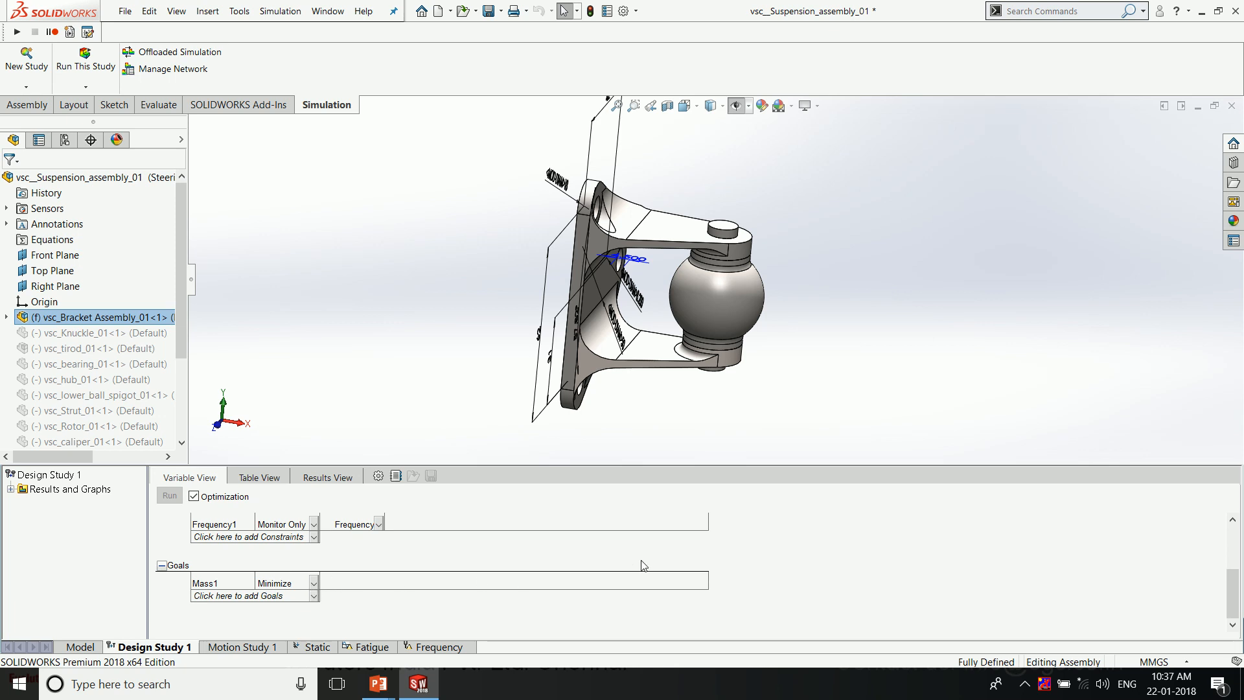
{"action": "left_click", "coordinate": [806, 537]}
{"action": "left_click", "coordinate": [328, 477]}
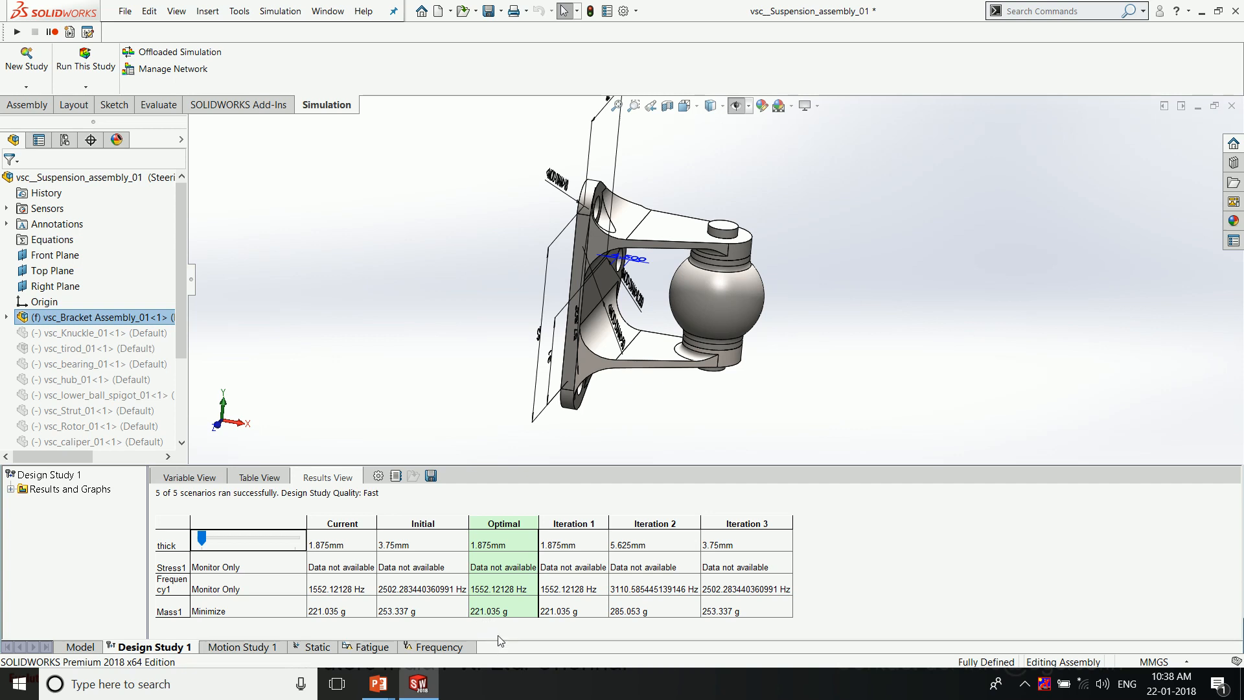
{"action": "left_click", "coordinate": [991, 275]}
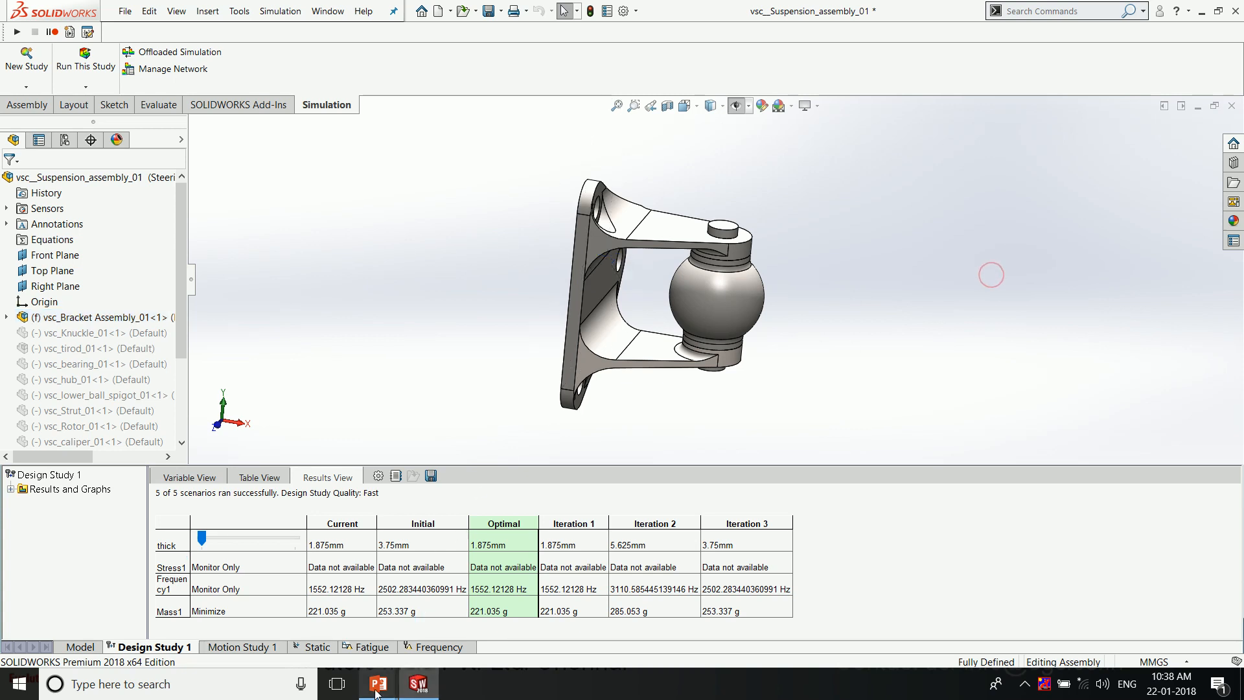
Step: Switch to the PowerPoint slide show at the Optimisation slide
{"action": "mouse_move", "coordinate": [377, 691]}
{"action": "left_click", "coordinate": [488, 600]}
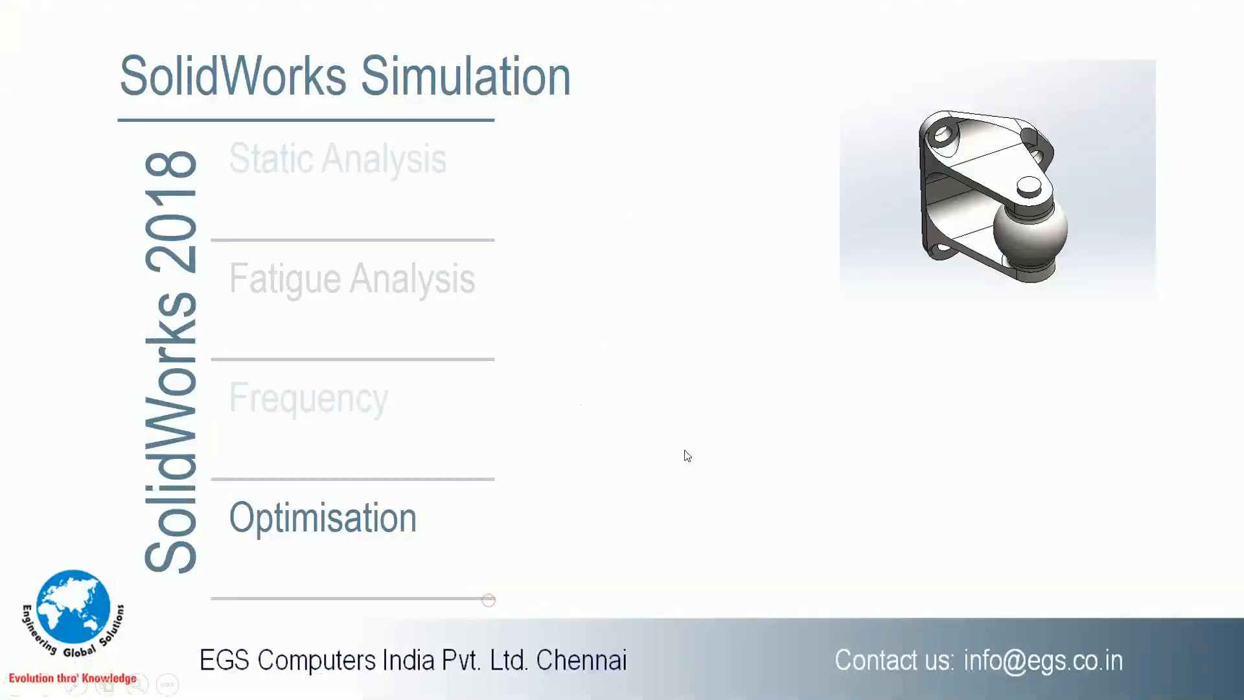